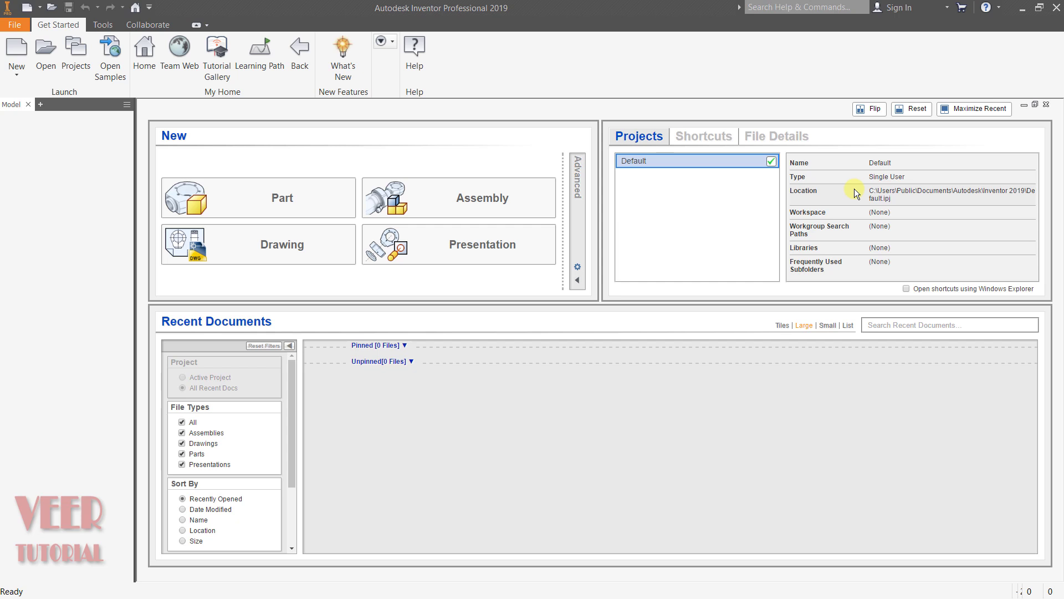
# Step: Create the new Part2 part document using the Part tile on the start page
pyautogui.click(280, 206)
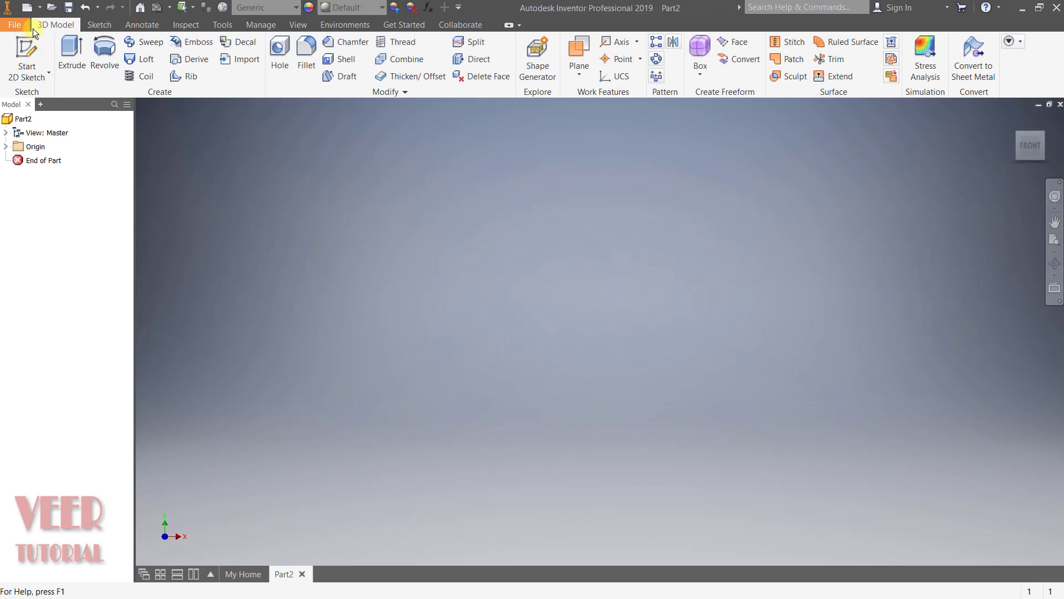
# Step: On the Sketch tab, begin a new 2D sketch from the Start 2D Sketch menu
pyautogui.click(102, 25)
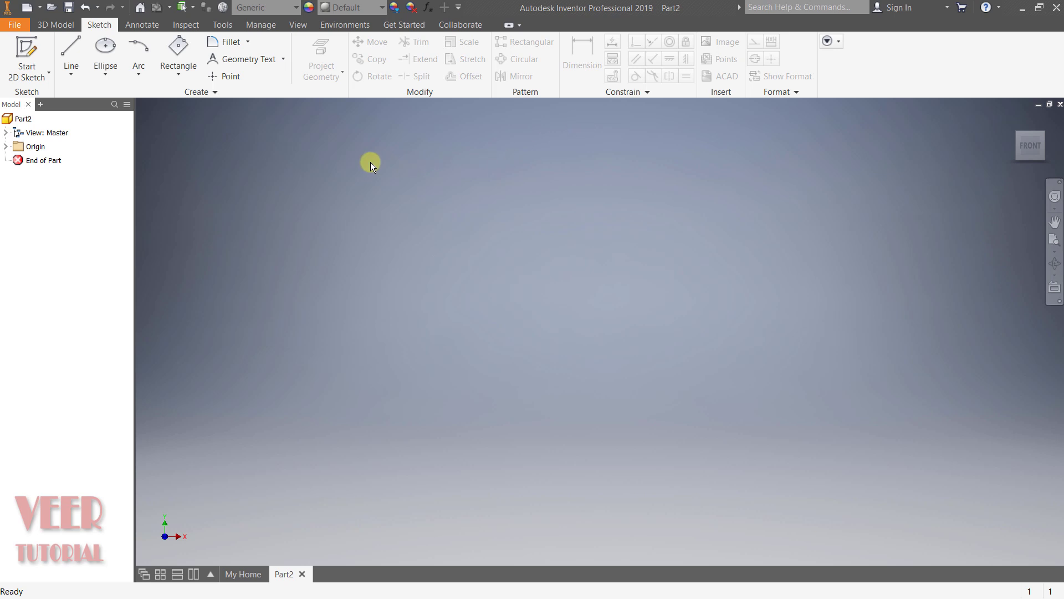
pyautogui.click(72, 78)
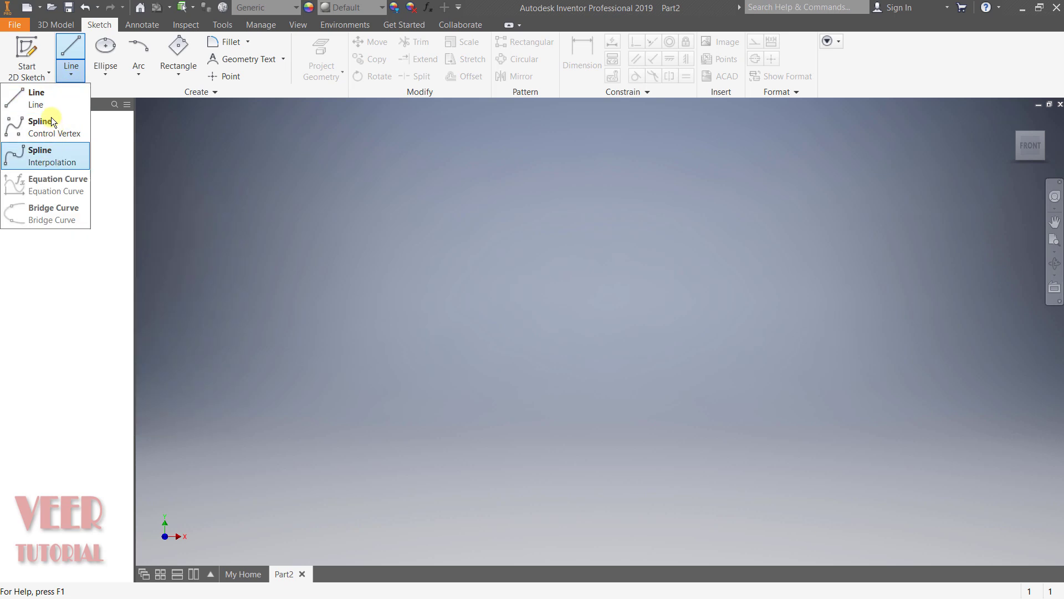
pyautogui.click(225, 158)
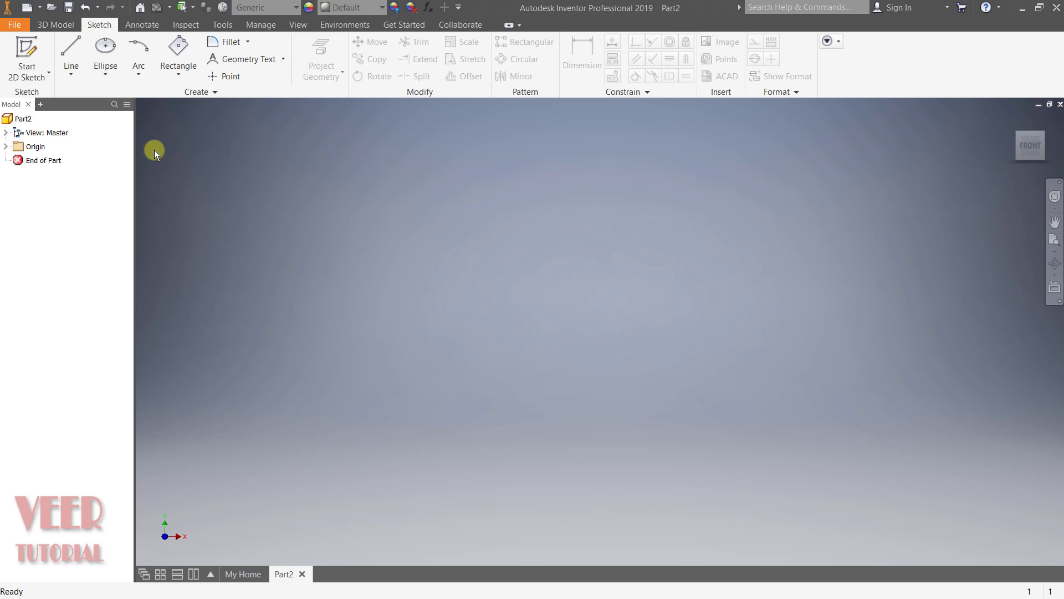
pyautogui.click(49, 75)
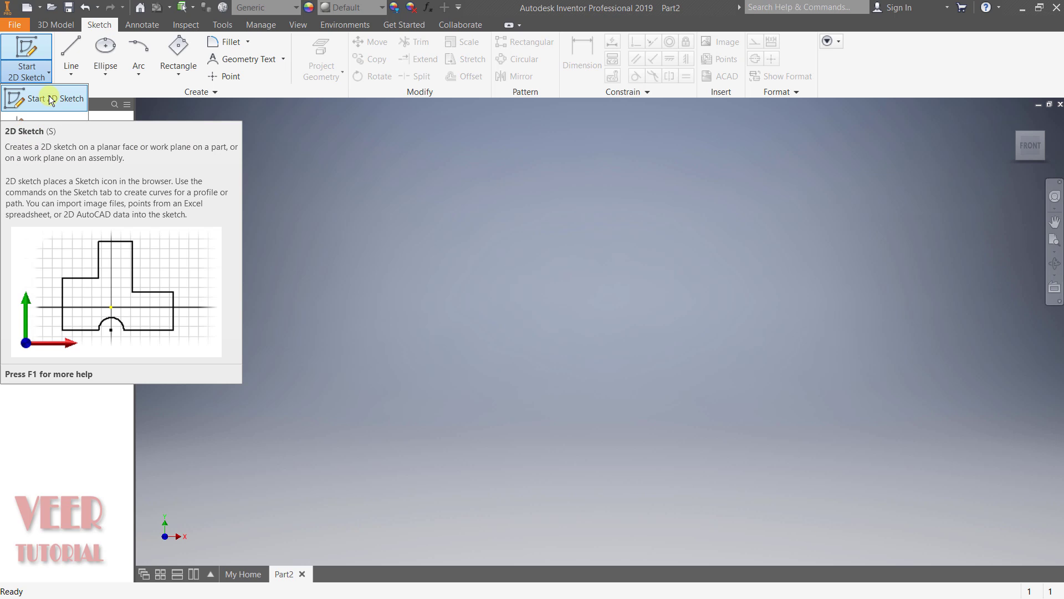
pyautogui.click(50, 99)
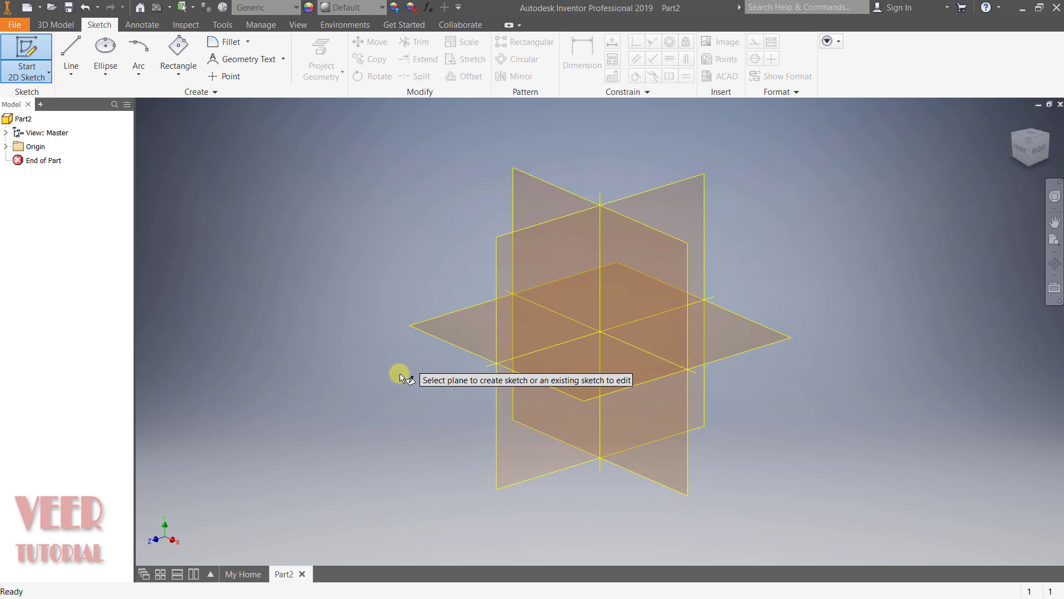
# Step: Place Sketch1 on the XZ origin plane and pick the Line tool
pyautogui.click(445, 316)
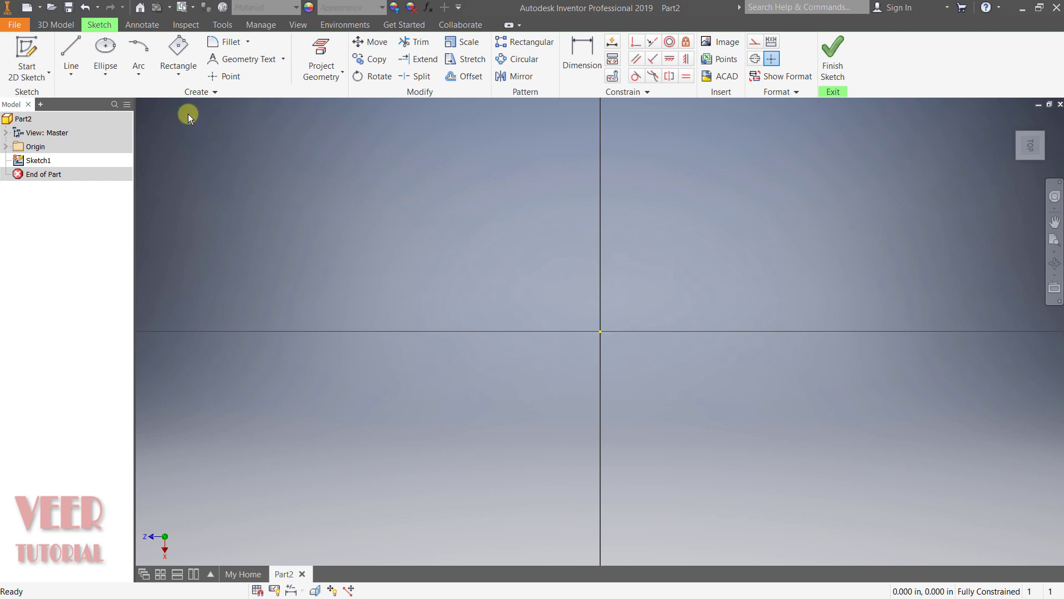
pyautogui.click(75, 75)
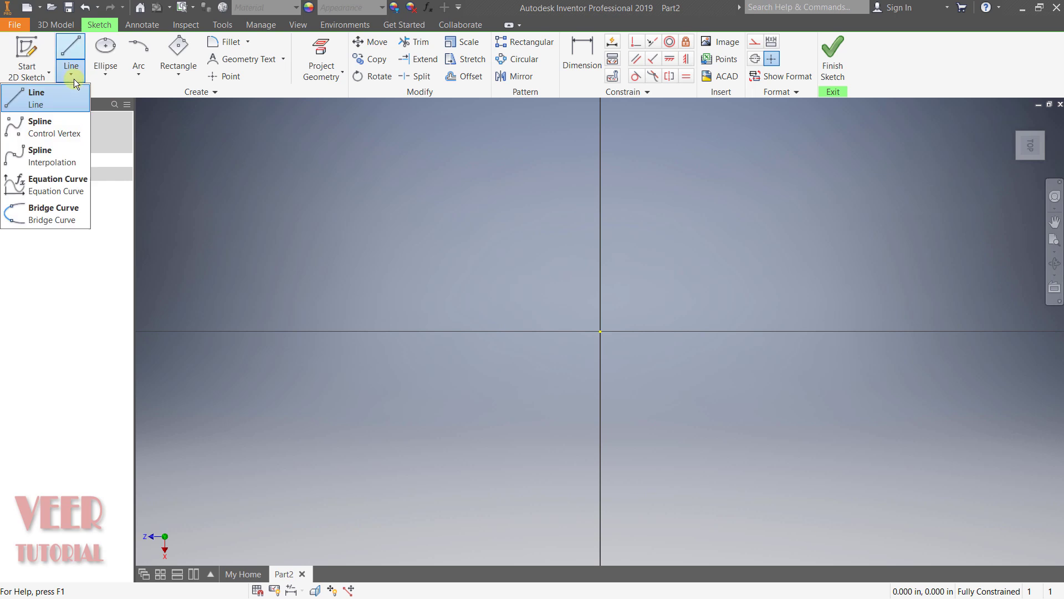
pyautogui.click(31, 105)
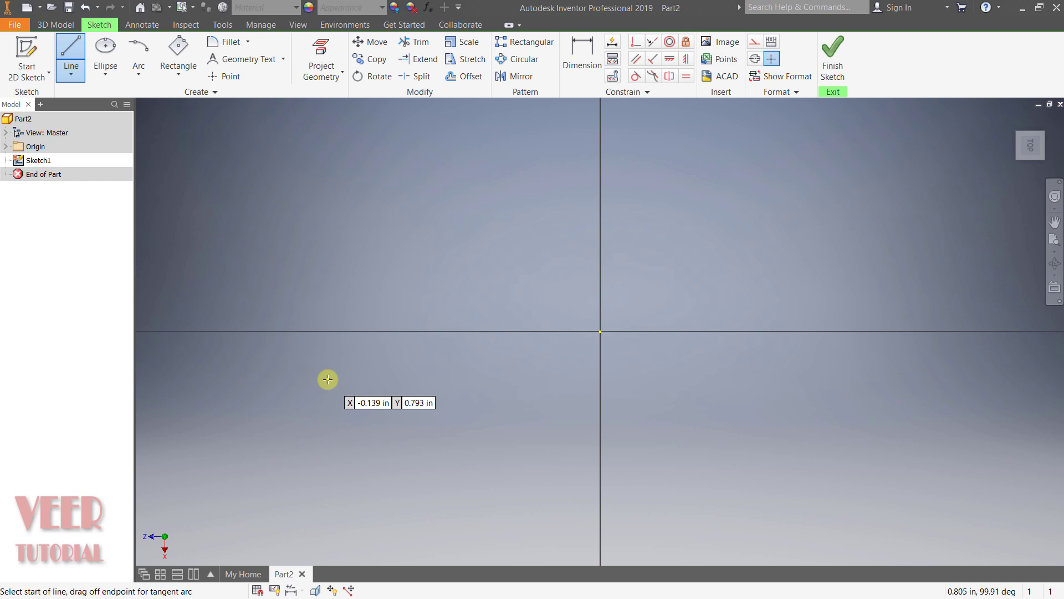
# Step: Draw three connected lines around the origin, then cancel the line chain
pyautogui.click(360, 382)
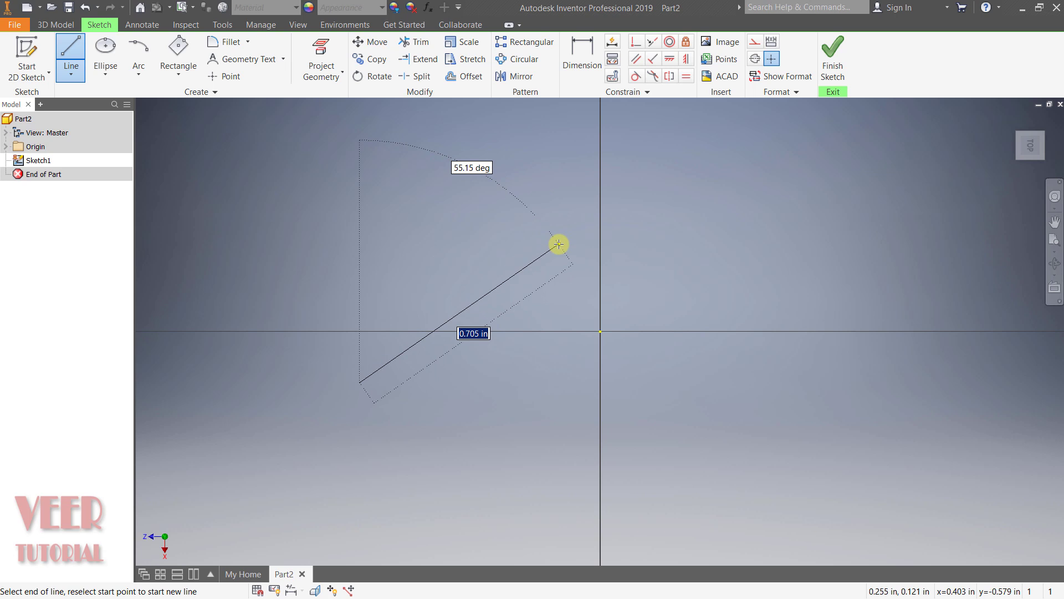
pyautogui.click(575, 200)
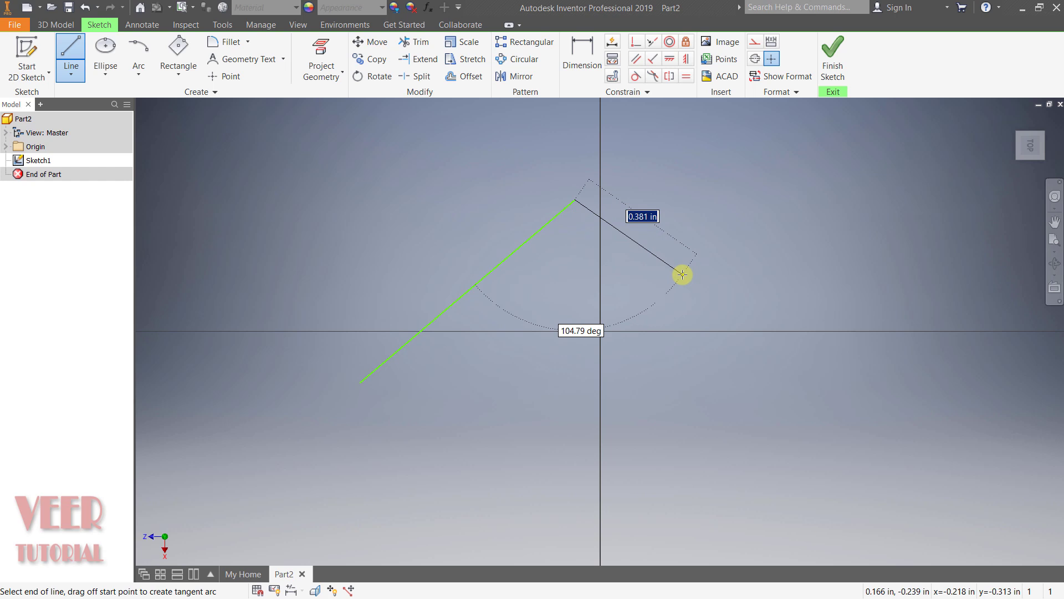
pyautogui.click(701, 287)
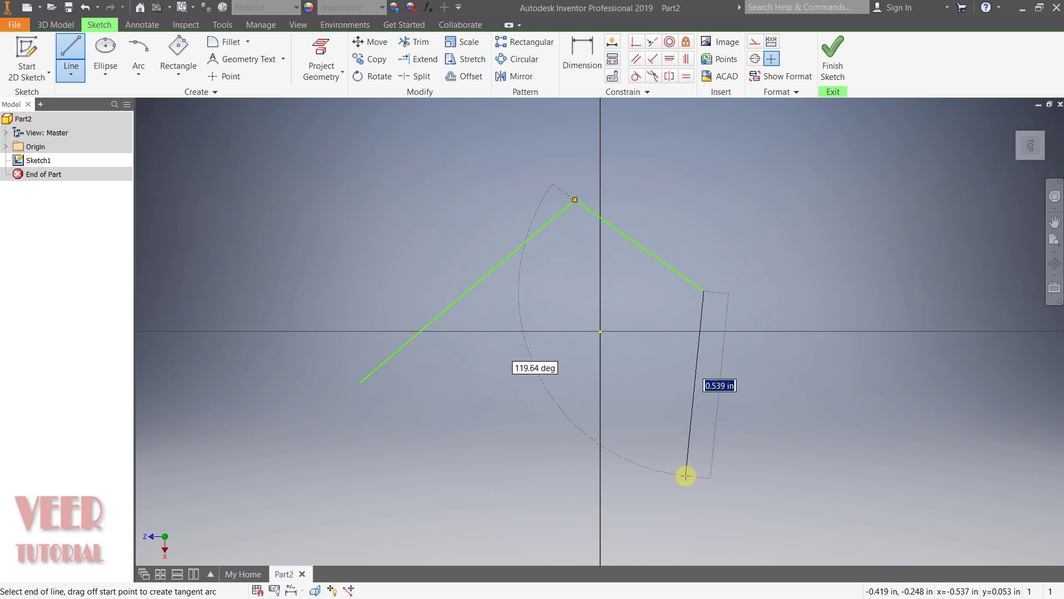
pyautogui.click(683, 480)
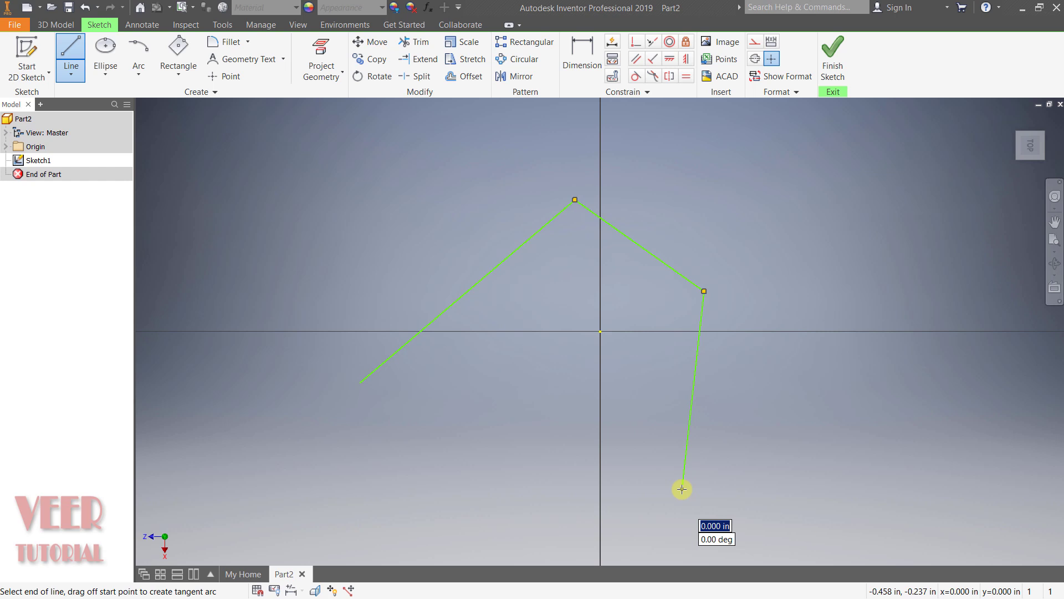
pyautogui.rightClick(682, 489)
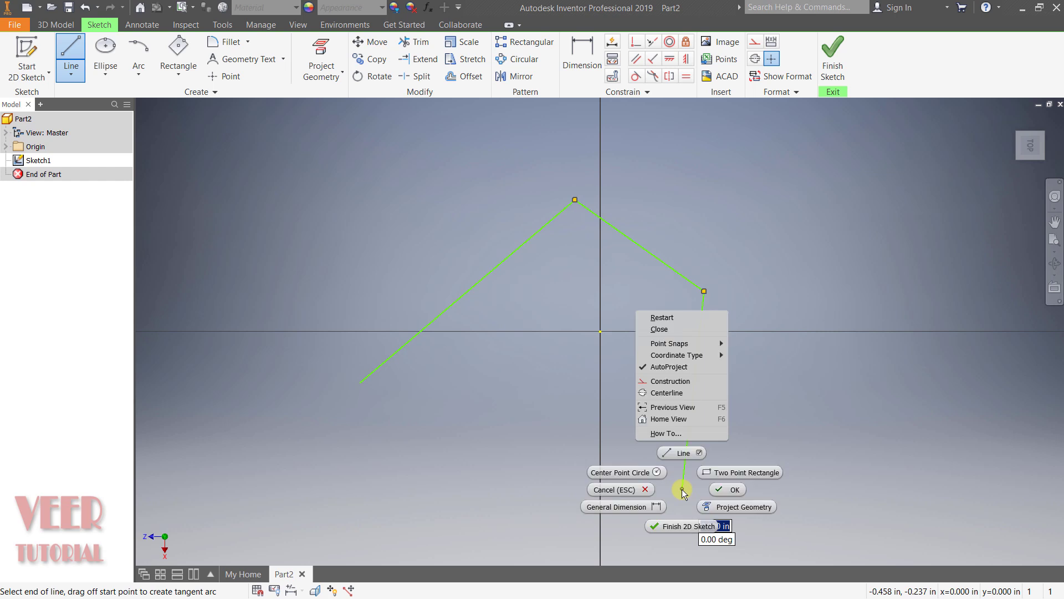
pyautogui.click(612, 490)
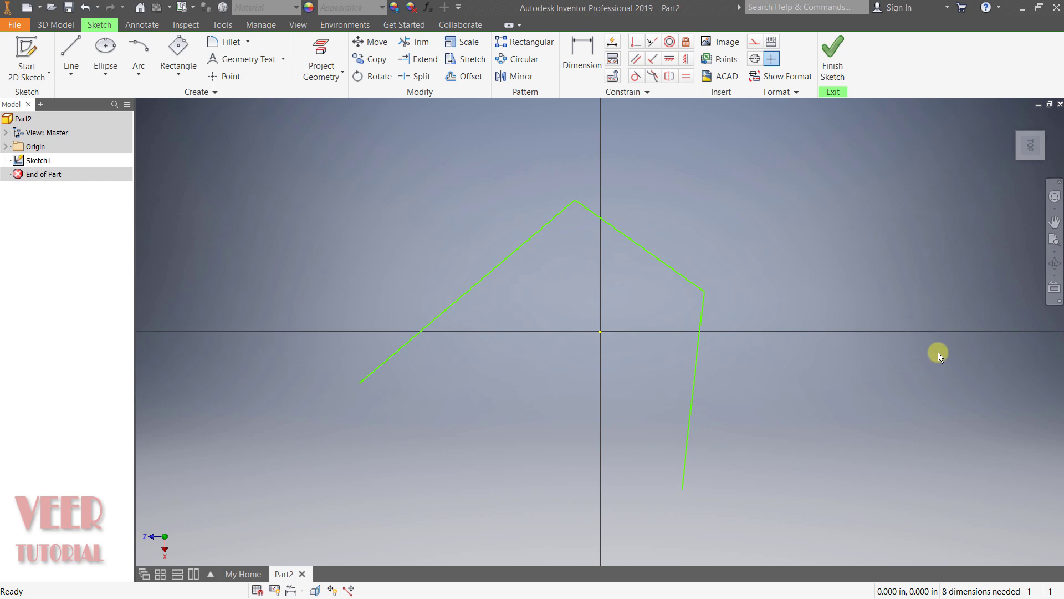
# Step: Close the shape with a fourth line from the open bottom end back to the start
pyautogui.click(71, 75)
pyautogui.click(44, 100)
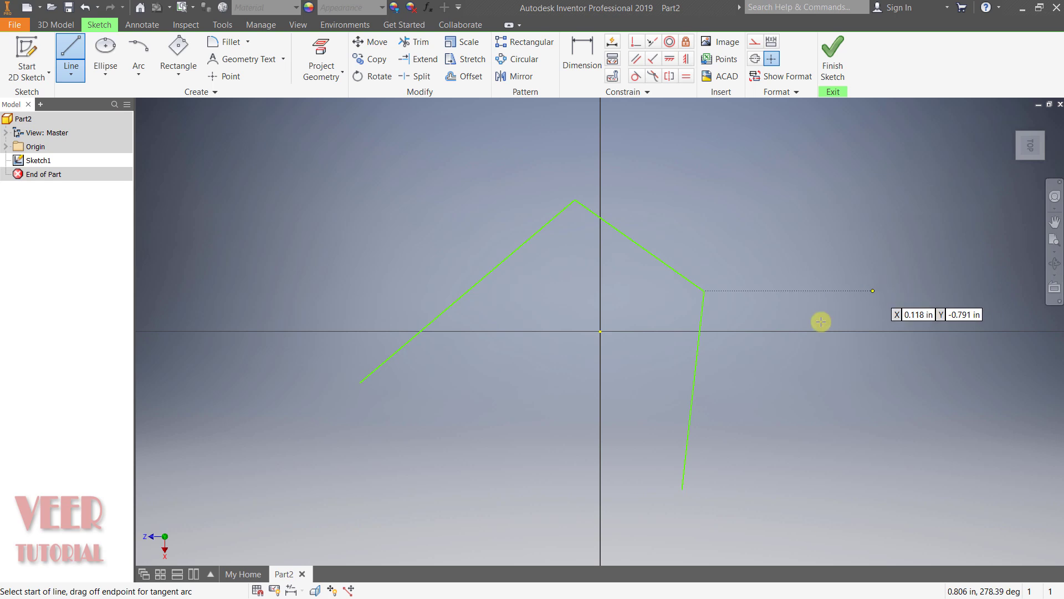
pyautogui.click(682, 487)
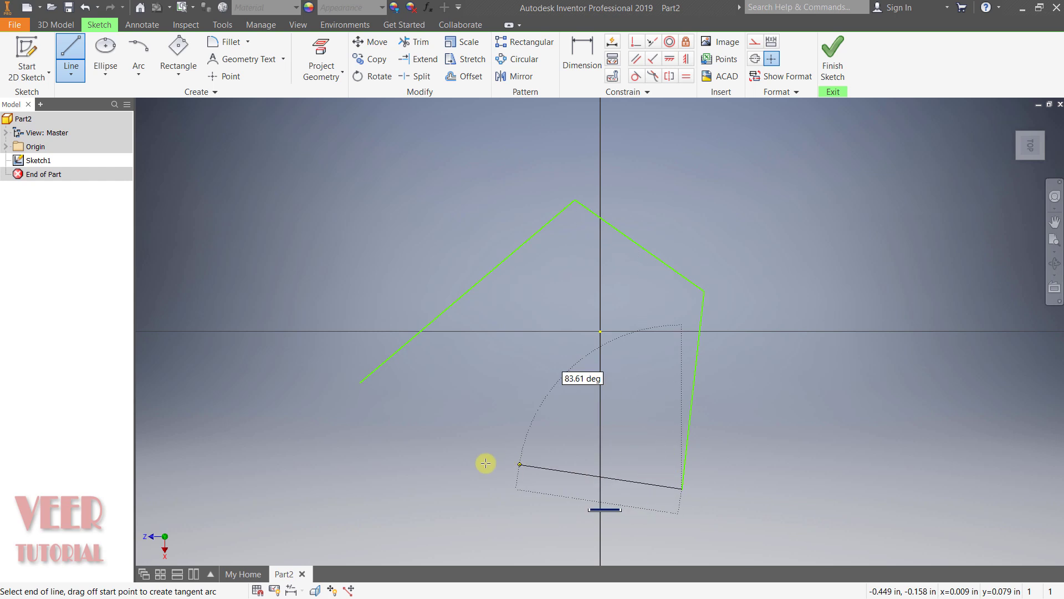
pyautogui.click(361, 383)
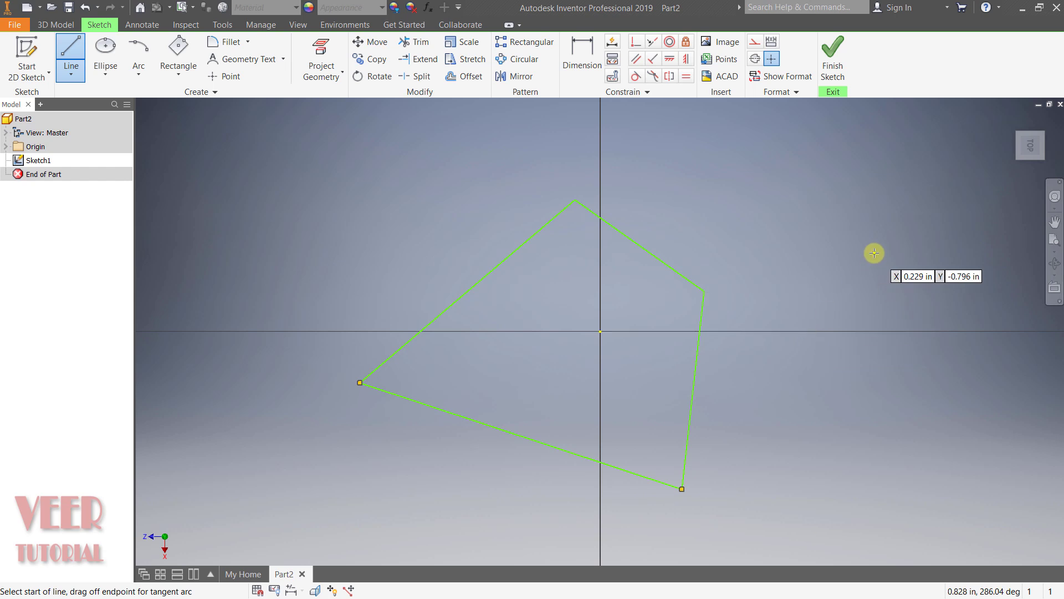
pyautogui.press('Escape')
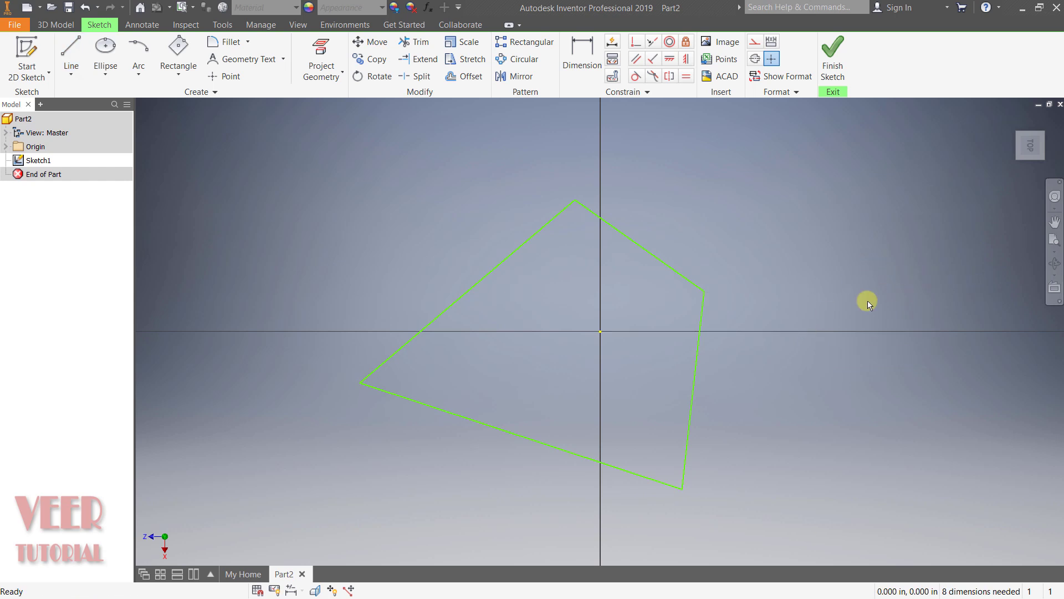
# Step: Draw a 1 in line at 45 degrees in empty sketch space
pyautogui.moveTo(867, 301); pyautogui.dragTo(865, 266, button='middle')
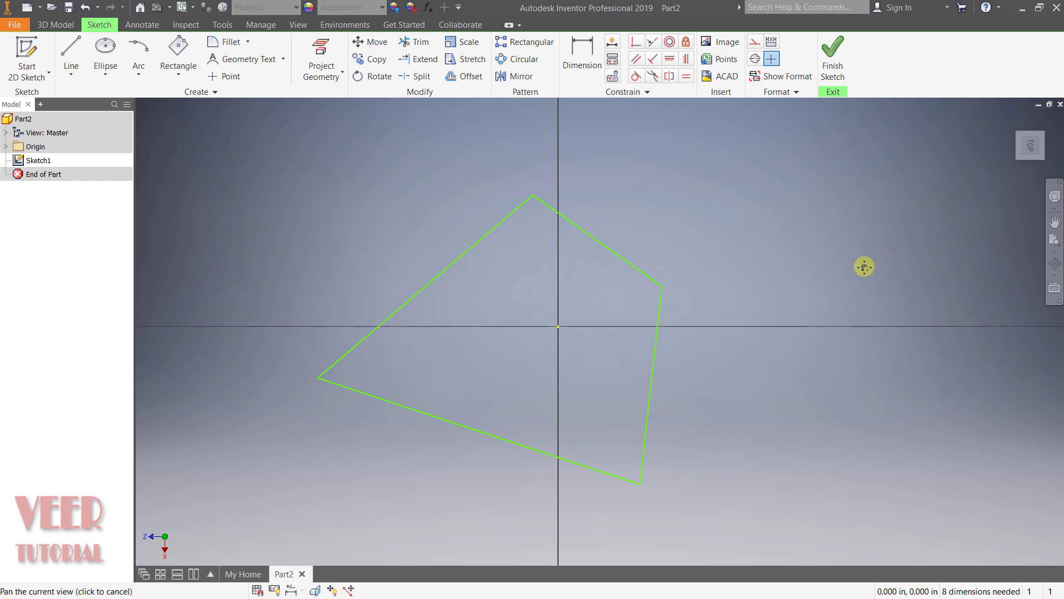
pyautogui.moveTo(864, 266); pyautogui.dragTo(305, 275, button='middle')
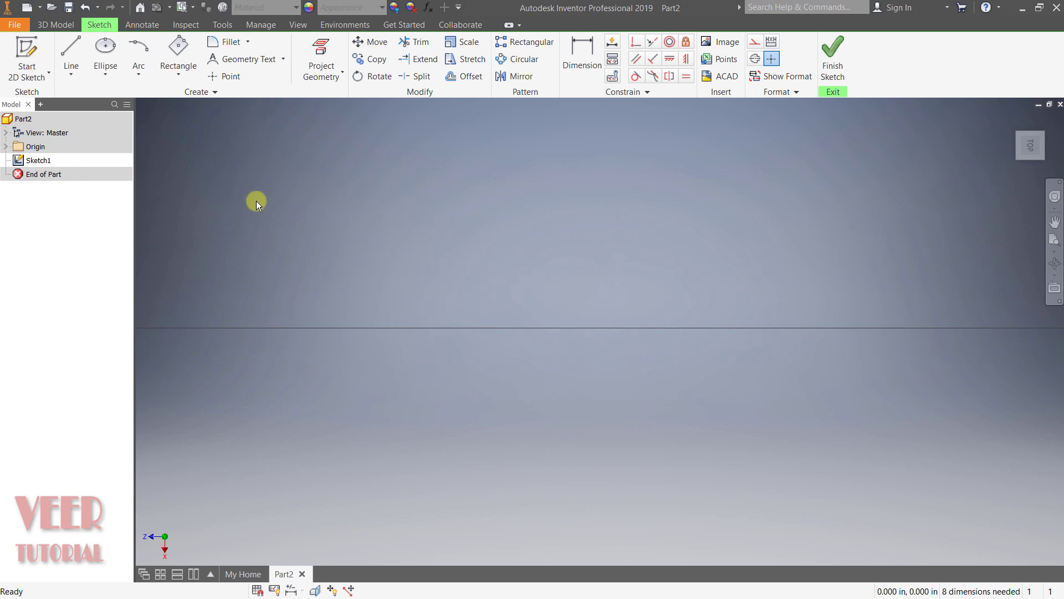
pyautogui.click(71, 71)
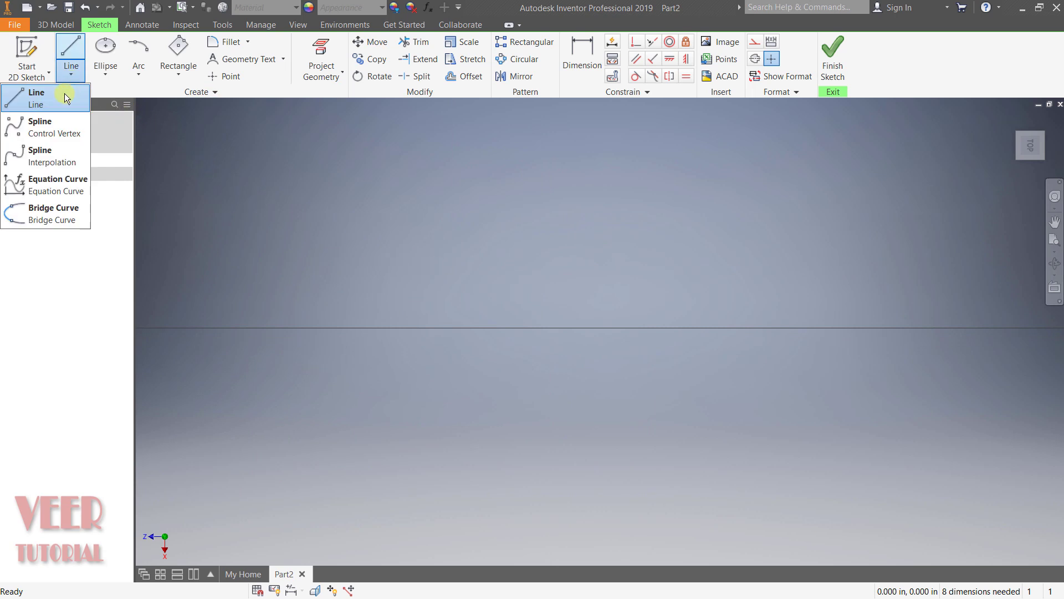
pyautogui.click(48, 98)
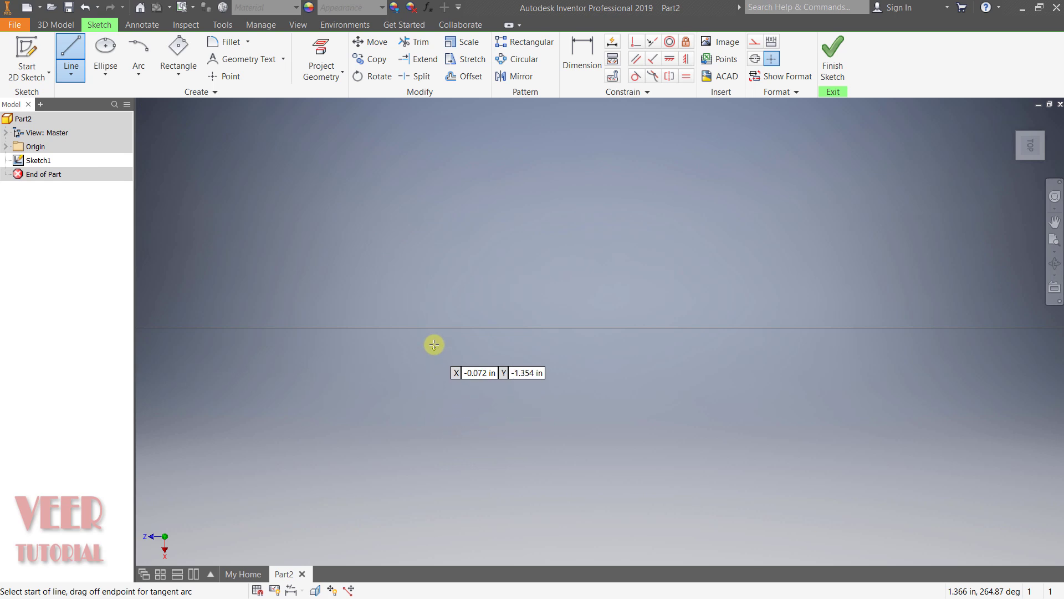
pyautogui.click(436, 306)
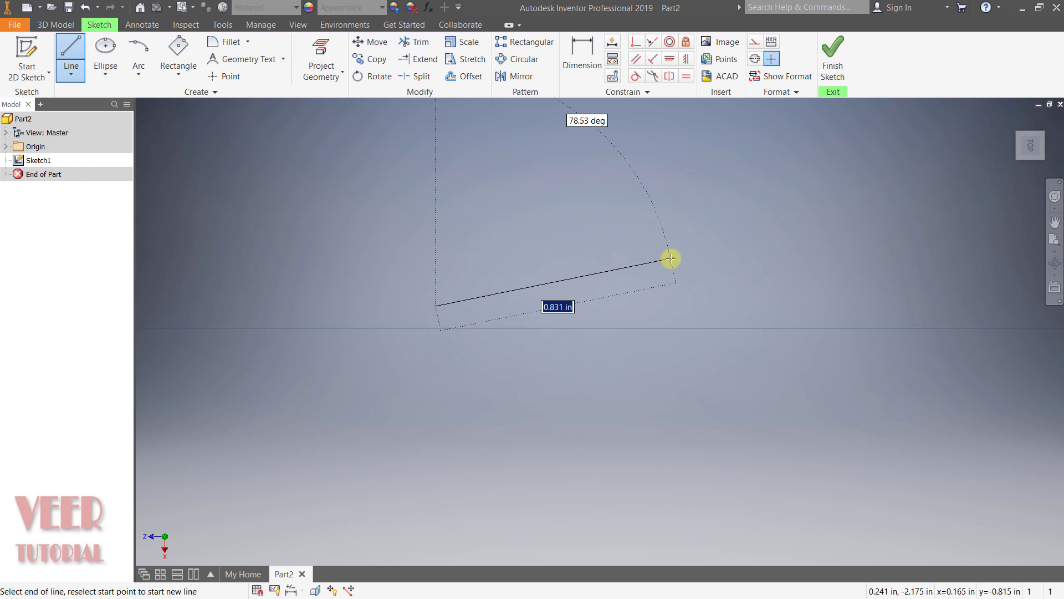
pyautogui.write('1')
pyautogui.press('Tab')
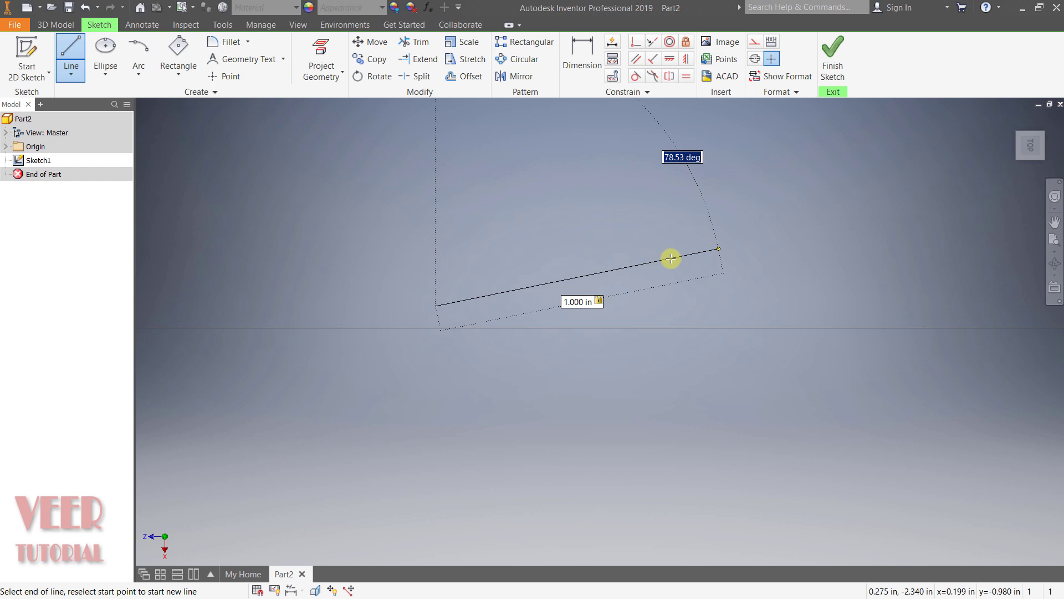
pyautogui.write('45')
pyautogui.press('Return')
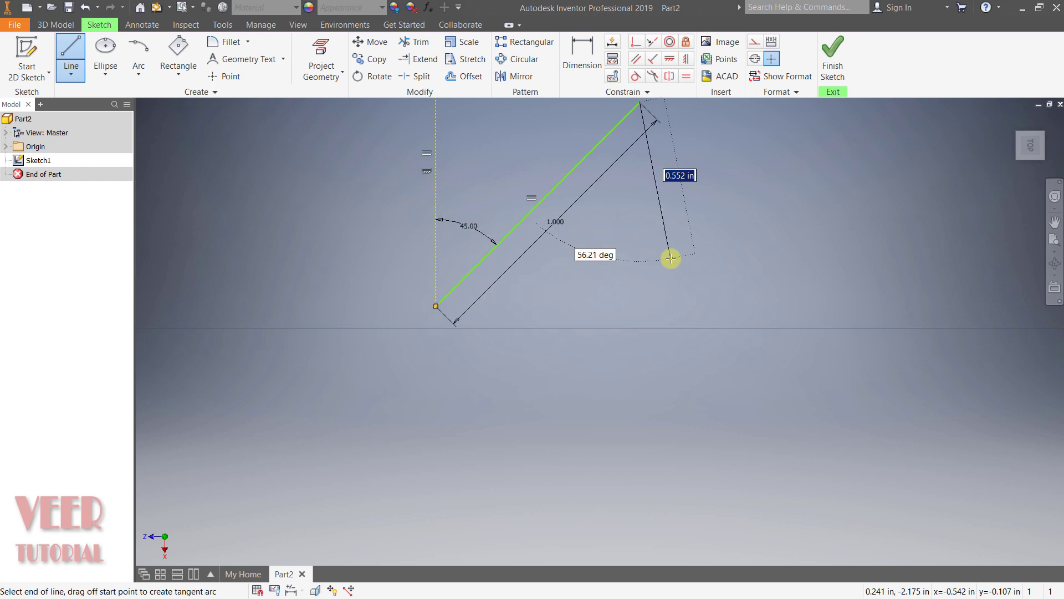
pyautogui.press('Escape')
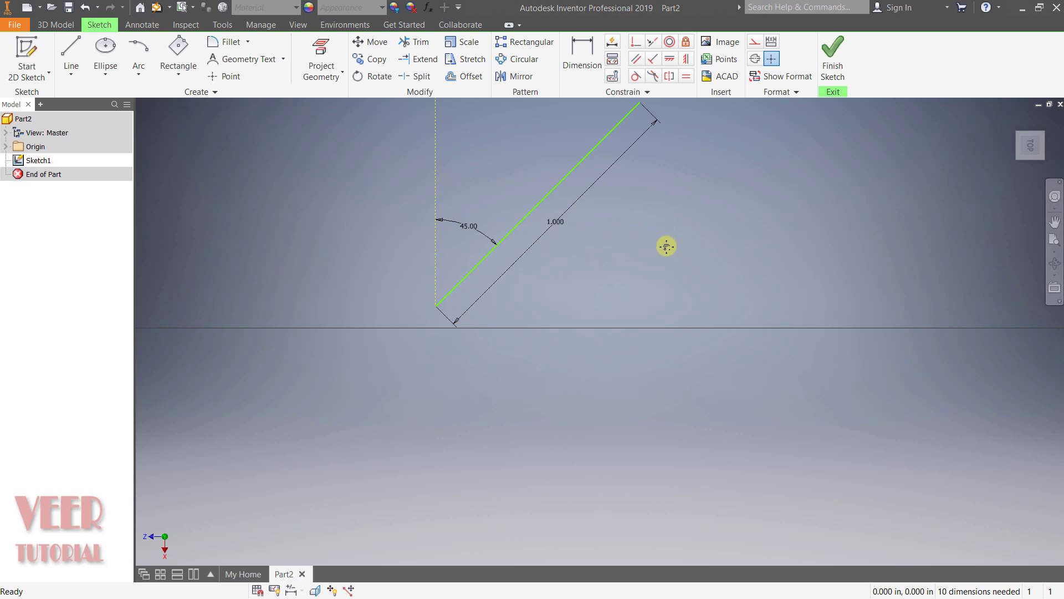
# Step: Change the angled line's length dimension from 1.000 to 1.5 in
pyautogui.moveTo(668, 247); pyautogui.dragTo(628, 415, button='middle')
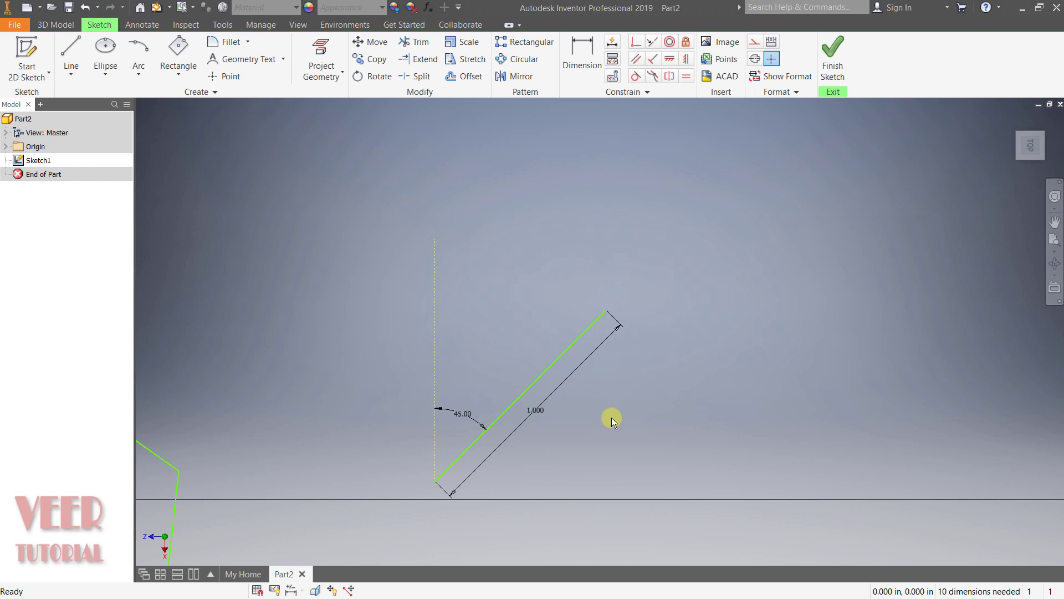
pyautogui.doubleClick(542, 410)
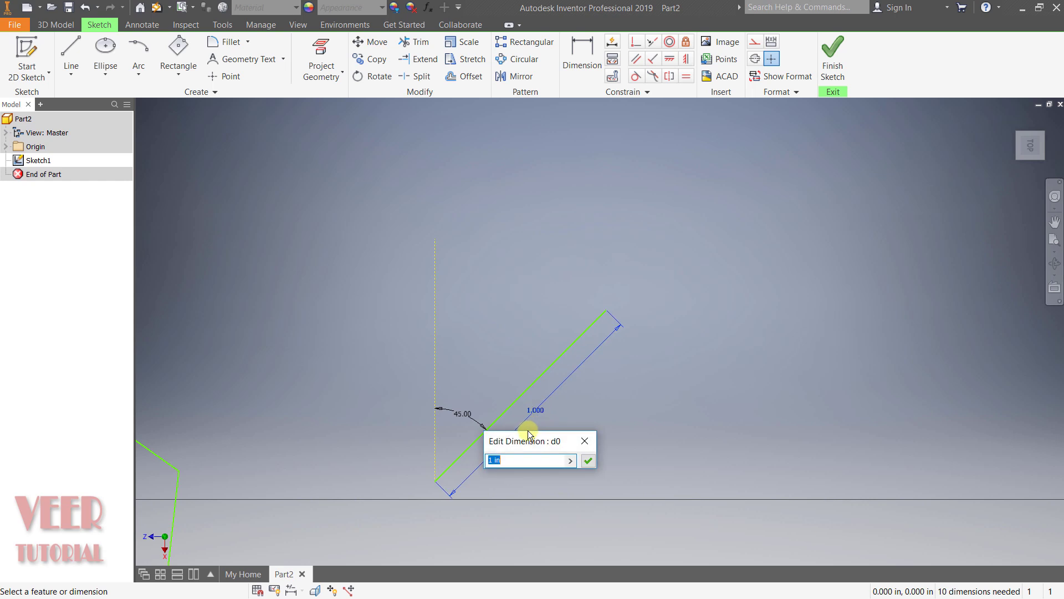
pyautogui.moveTo(528, 434); pyautogui.dragTo(552, 242)
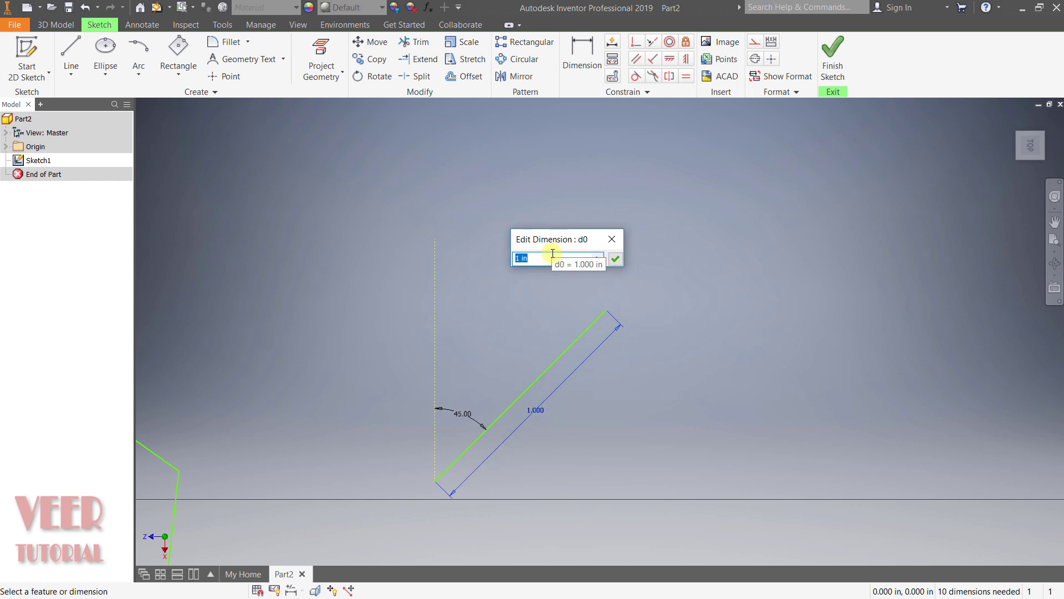
pyautogui.write('1')
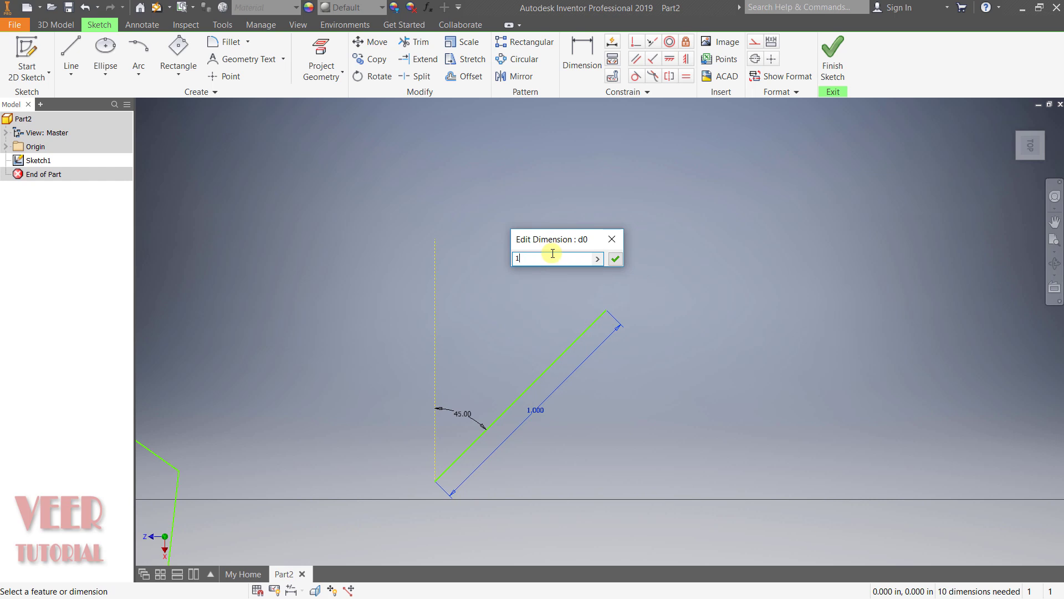
pyautogui.write('.5')
pyautogui.press('Return')
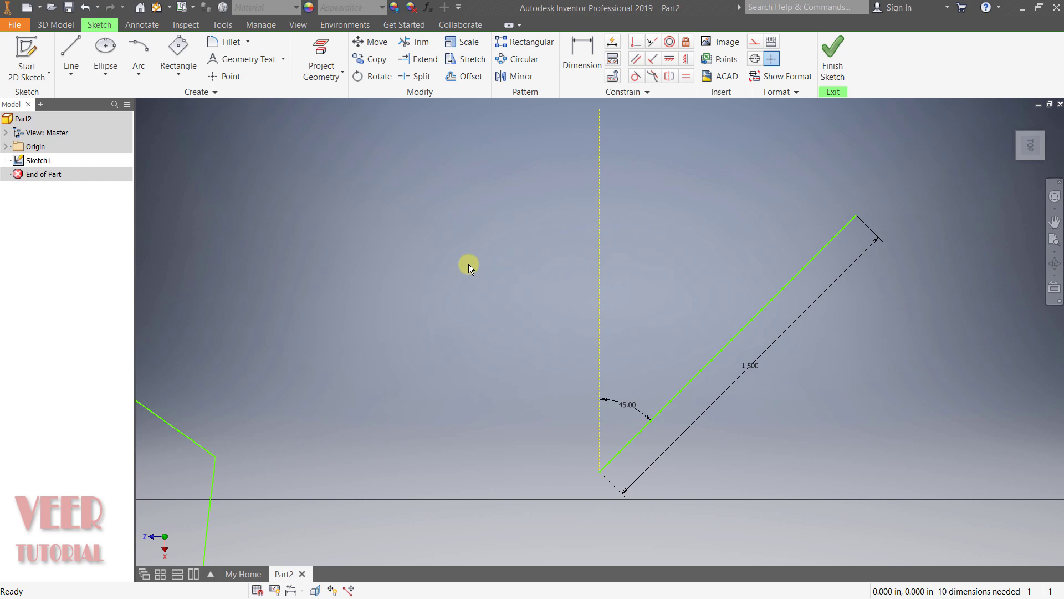
# Step: Draw a second slanted line to the left of the 45° line
pyautogui.click(71, 77)
pyautogui.click(61, 102)
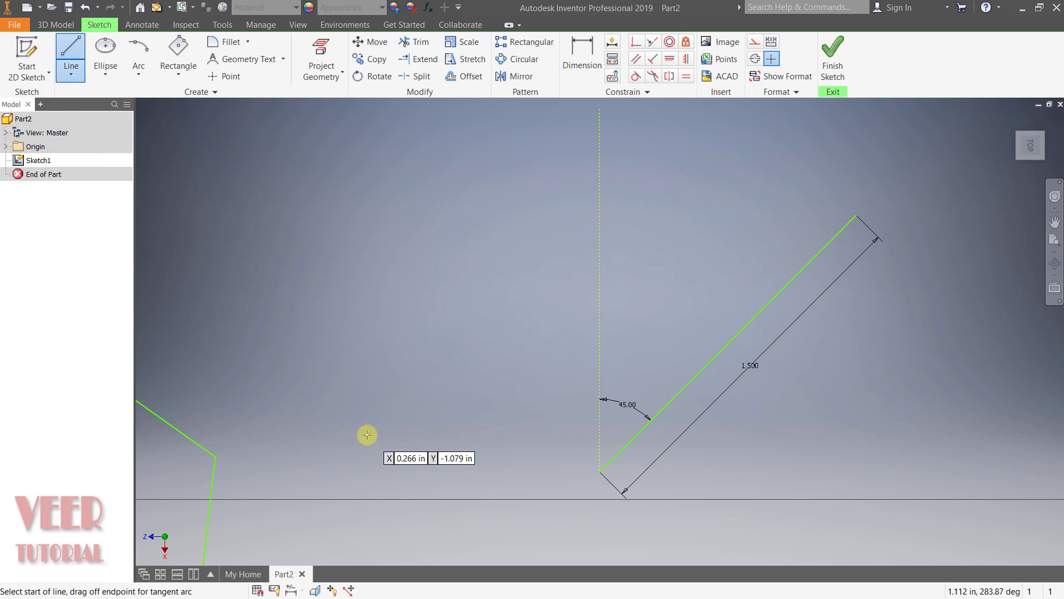
pyautogui.click(368, 435)
pyautogui.click(488, 145)
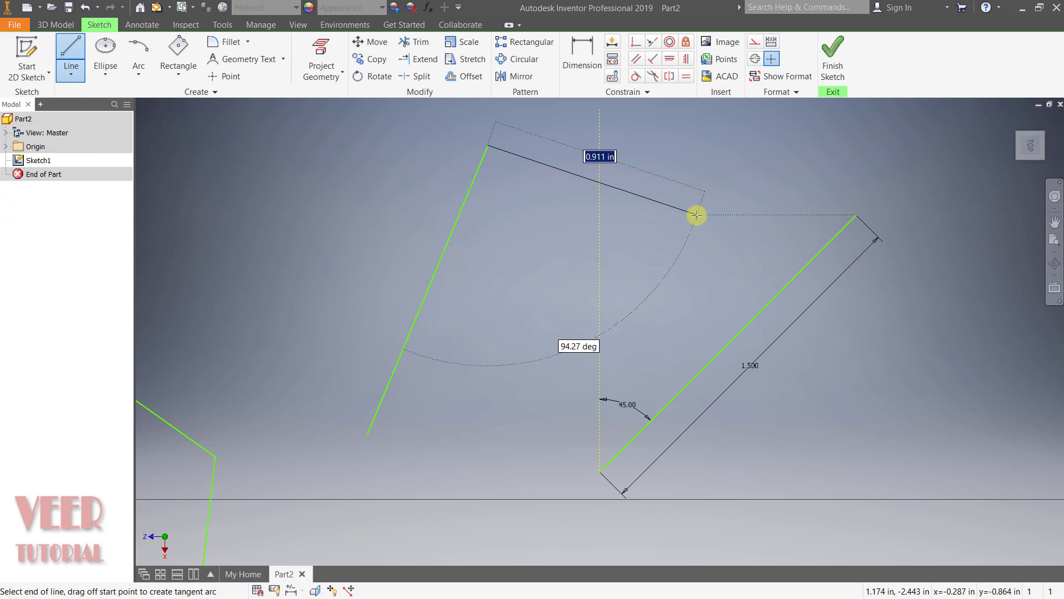
pyautogui.press('Escape')
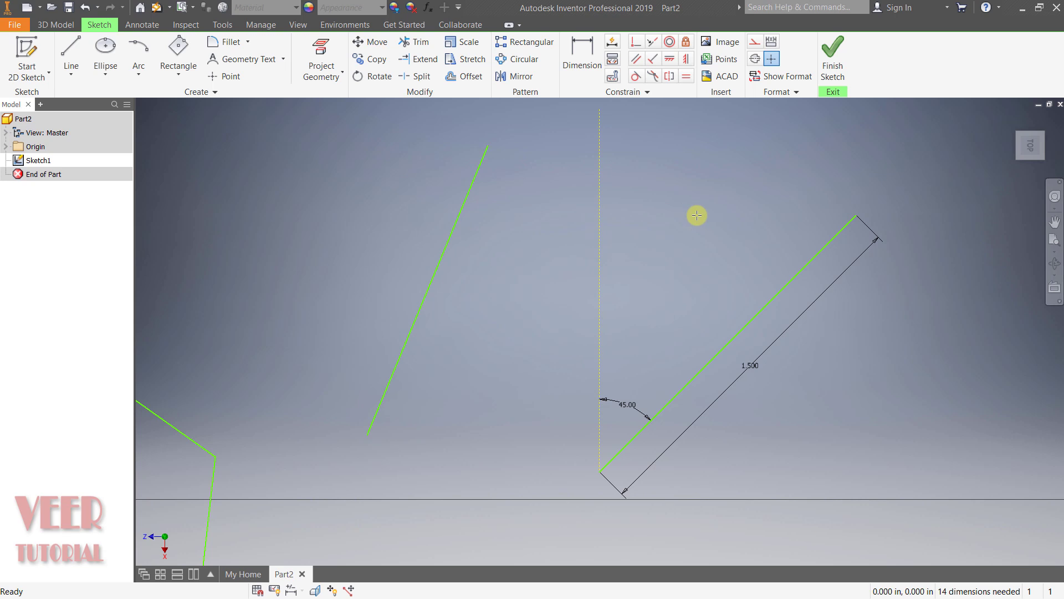
# Step: Dimension the slanted line's vertical height as 1.195 in
pyautogui.click(593, 68)
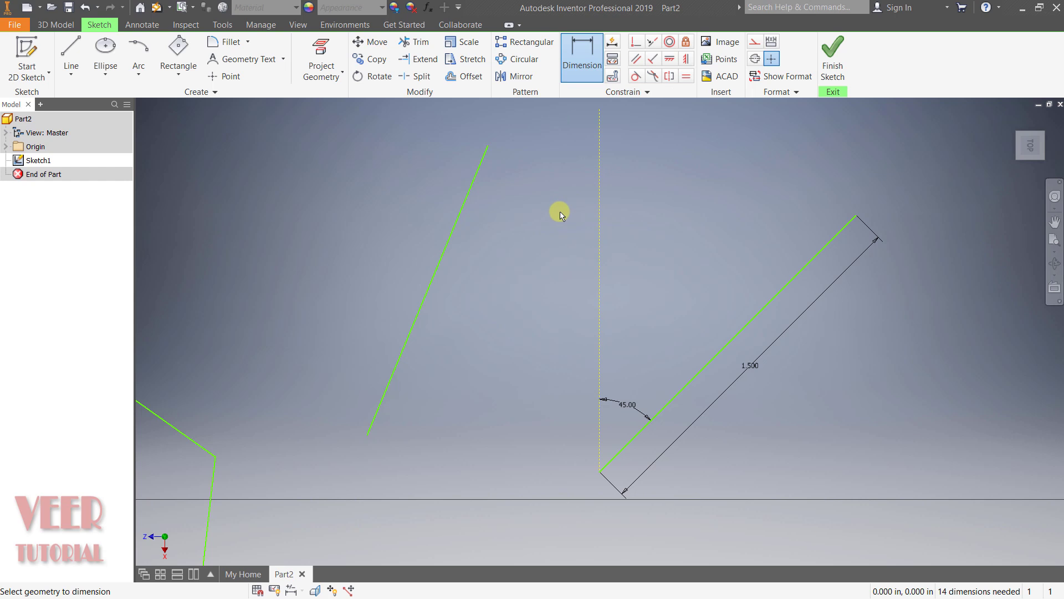
pyautogui.click(433, 285)
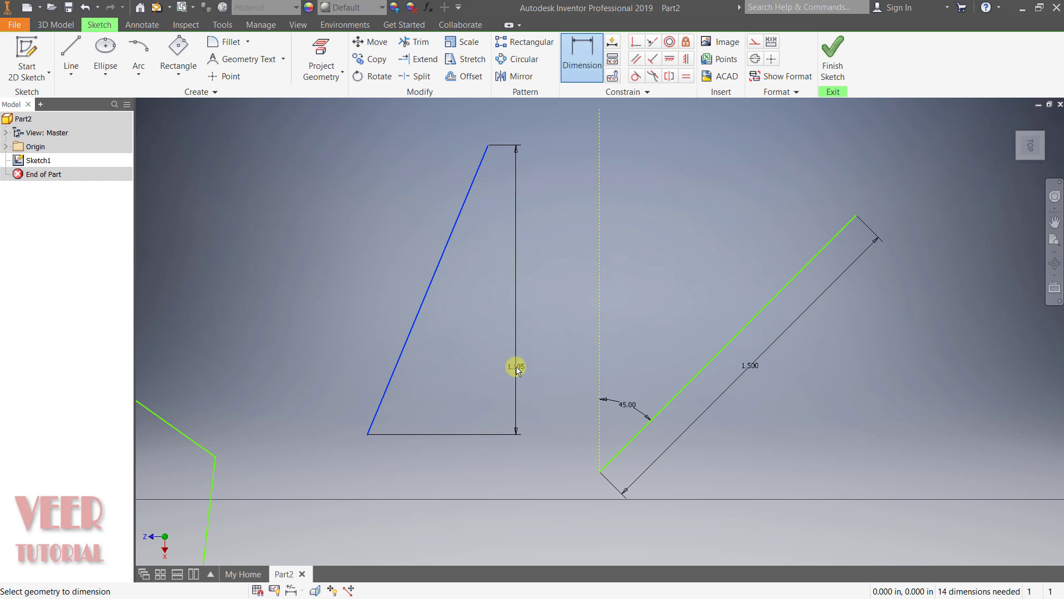
pyautogui.click(551, 303)
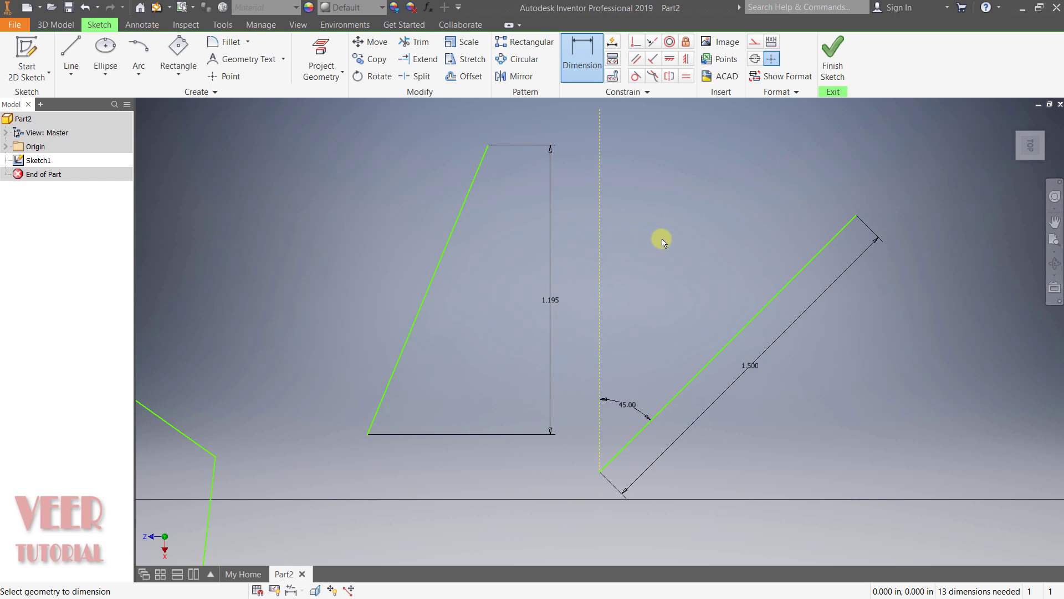
# Step: Add a 1.295 in aligned length dimension to the slanted line, then pan to empty space
pyautogui.click(367, 435)
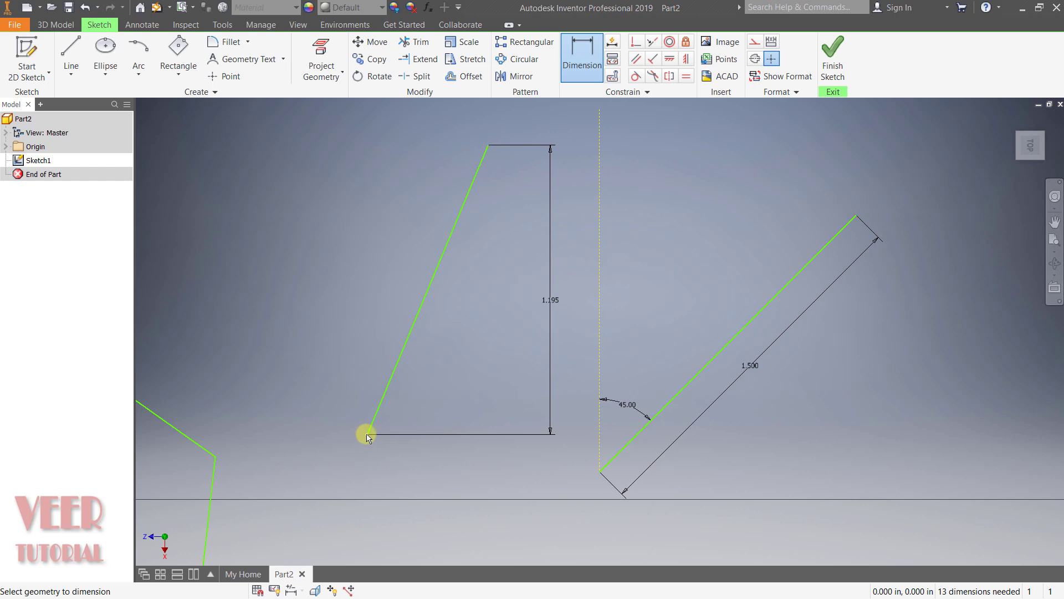
pyautogui.click(488, 145)
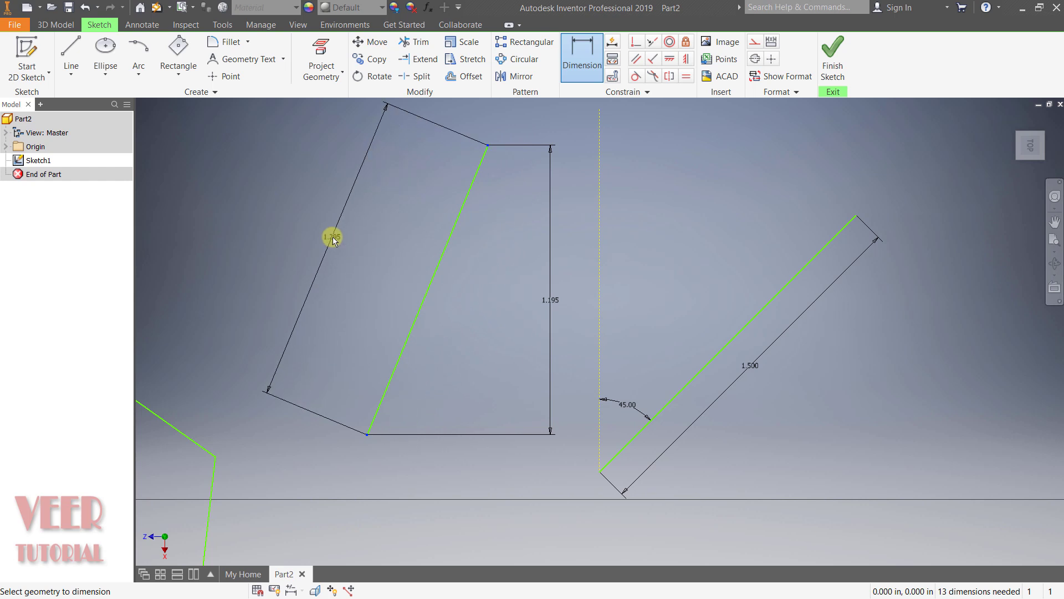
pyautogui.click(333, 239)
pyautogui.click(335, 236)
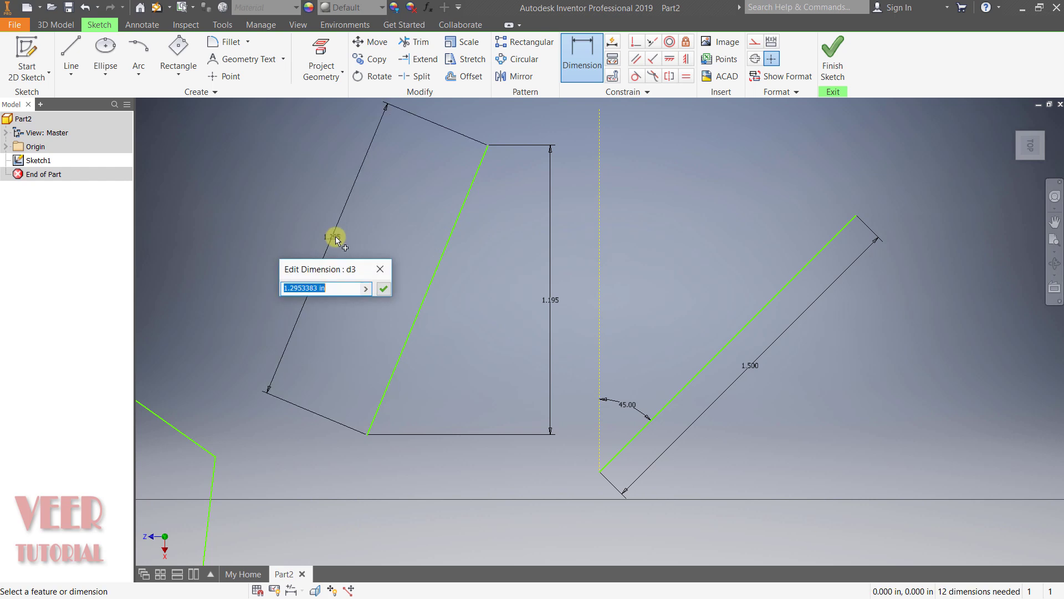
pyautogui.click(386, 290)
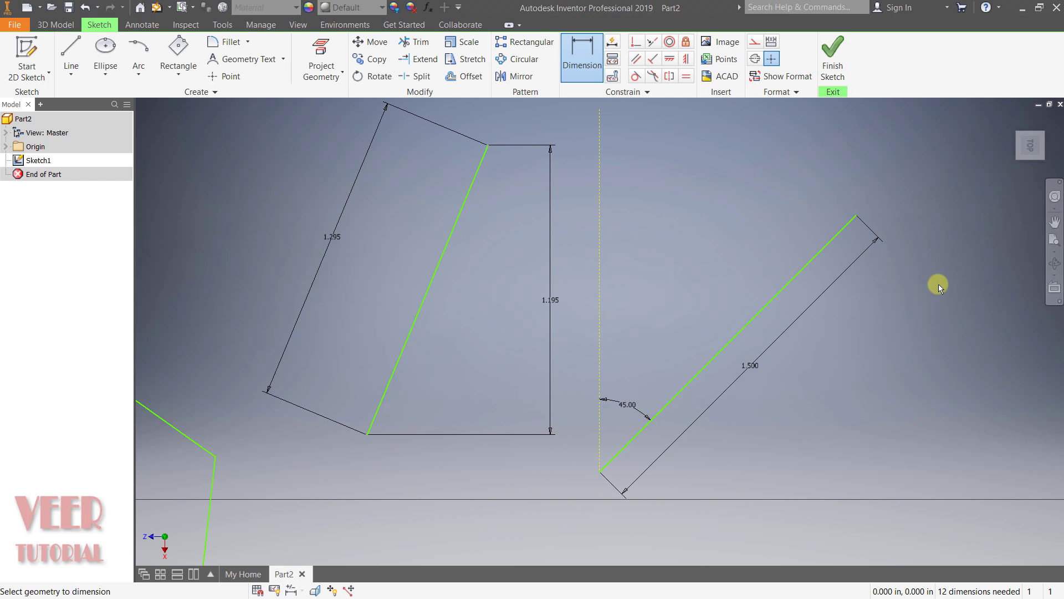
pyautogui.press('F2')
pyautogui.moveTo(940, 284); pyautogui.dragTo(273, 309)
pyautogui.moveTo(711, 290); pyautogui.dragTo(551, 272)
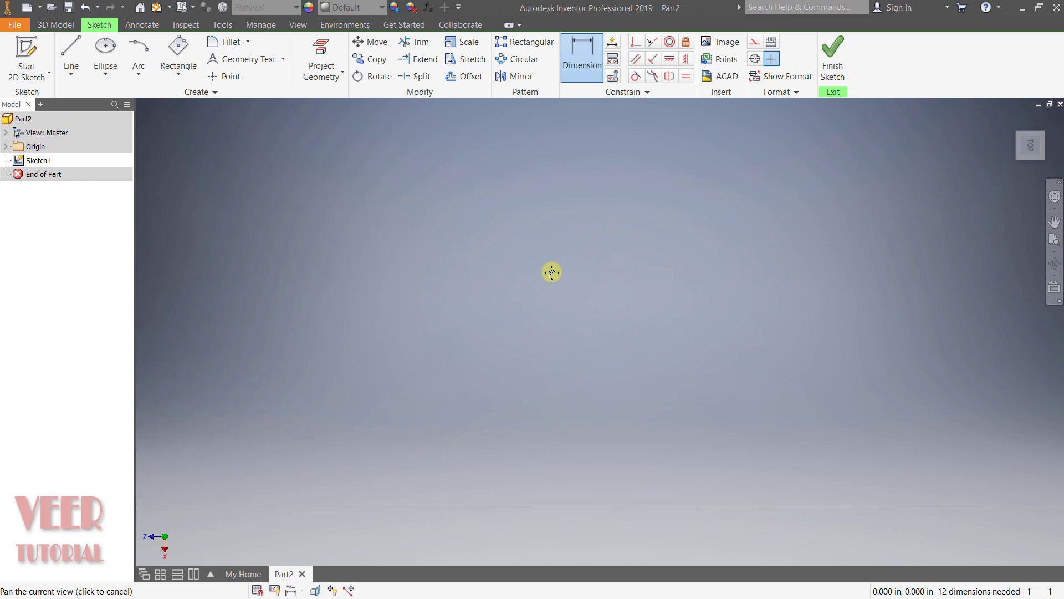
# Step: Draw an inverted-V peak of two slanted lines and start another line below it
pyautogui.click(66, 76)
pyautogui.click(64, 97)
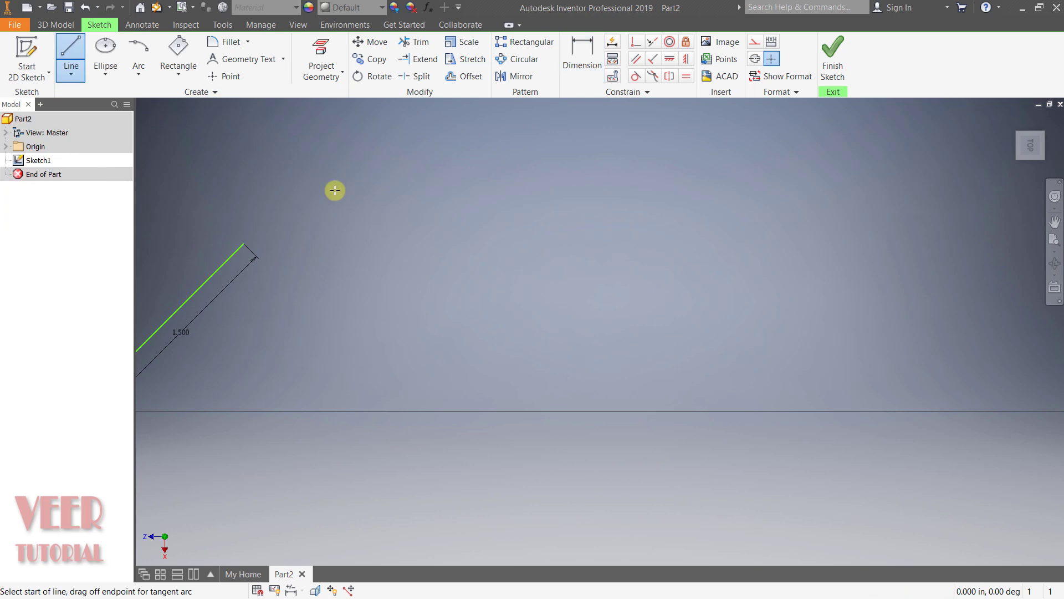
pyautogui.click(463, 368)
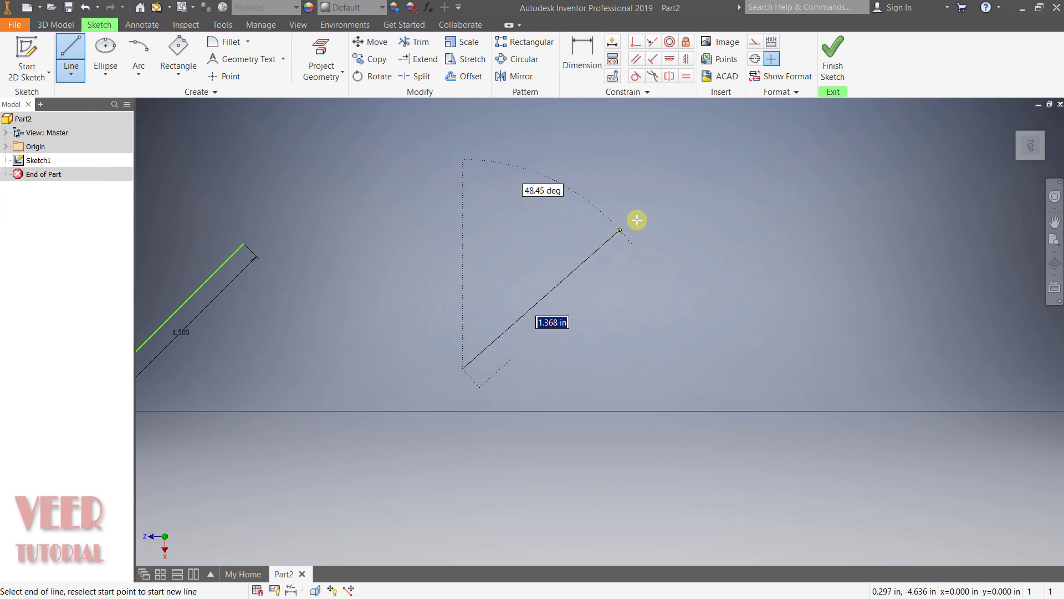
pyautogui.click(680, 186)
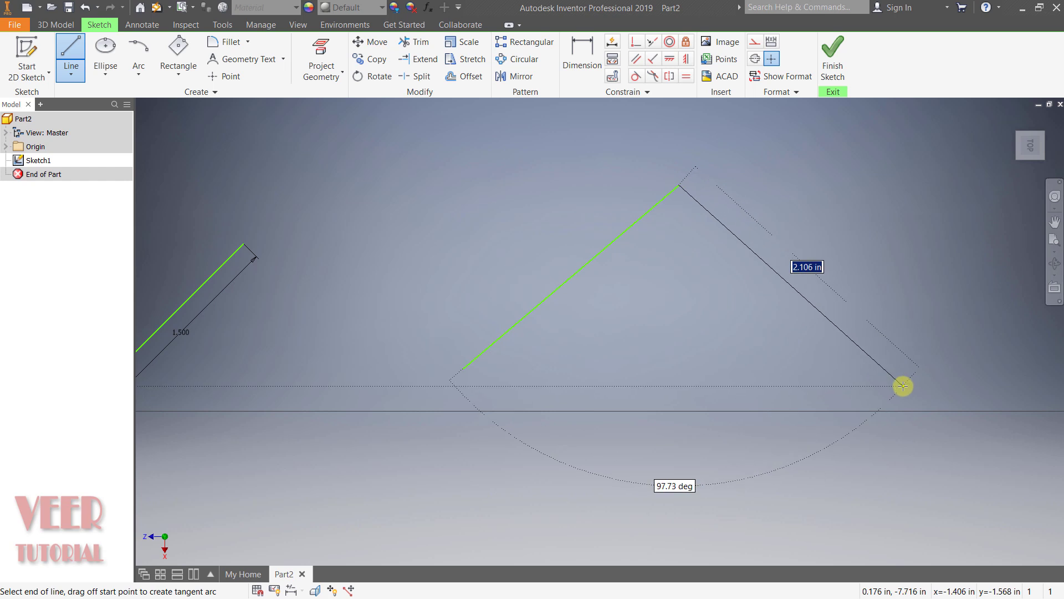
pyautogui.click(903, 384)
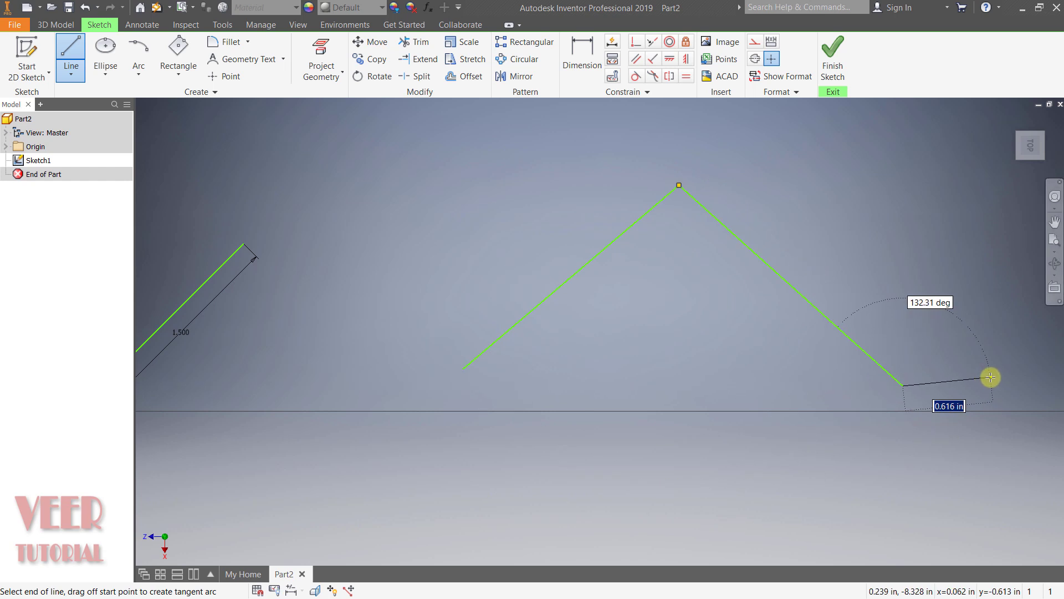
pyautogui.press('Escape')
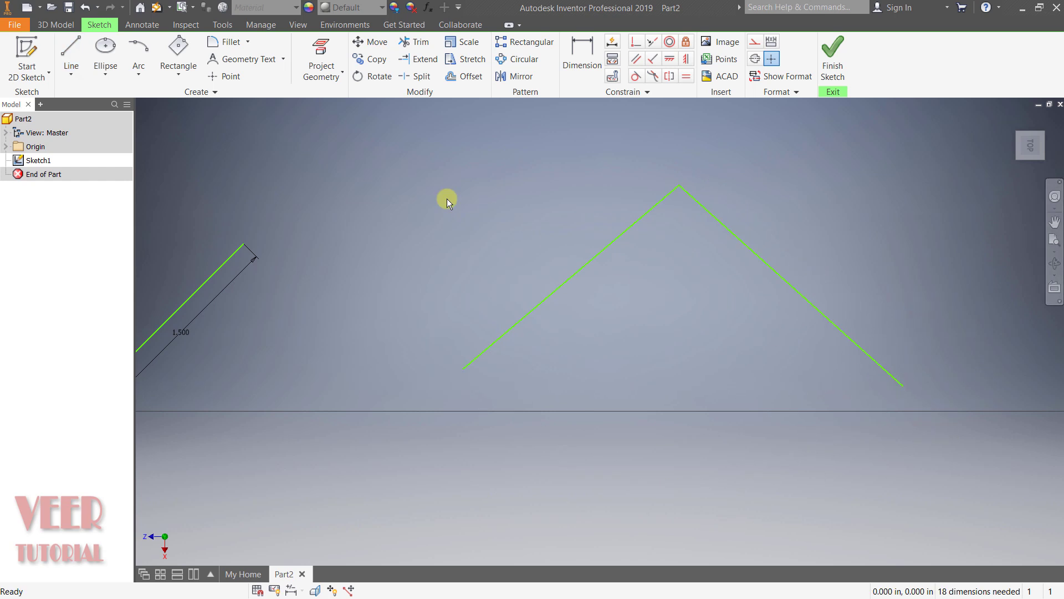
pyautogui.click(71, 55)
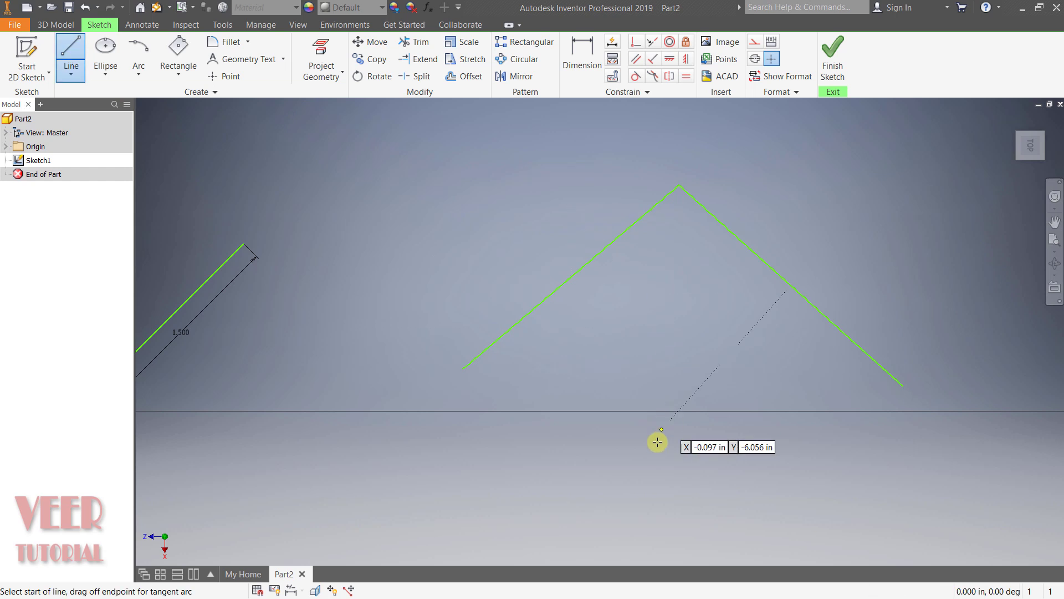
pyautogui.click(676, 517)
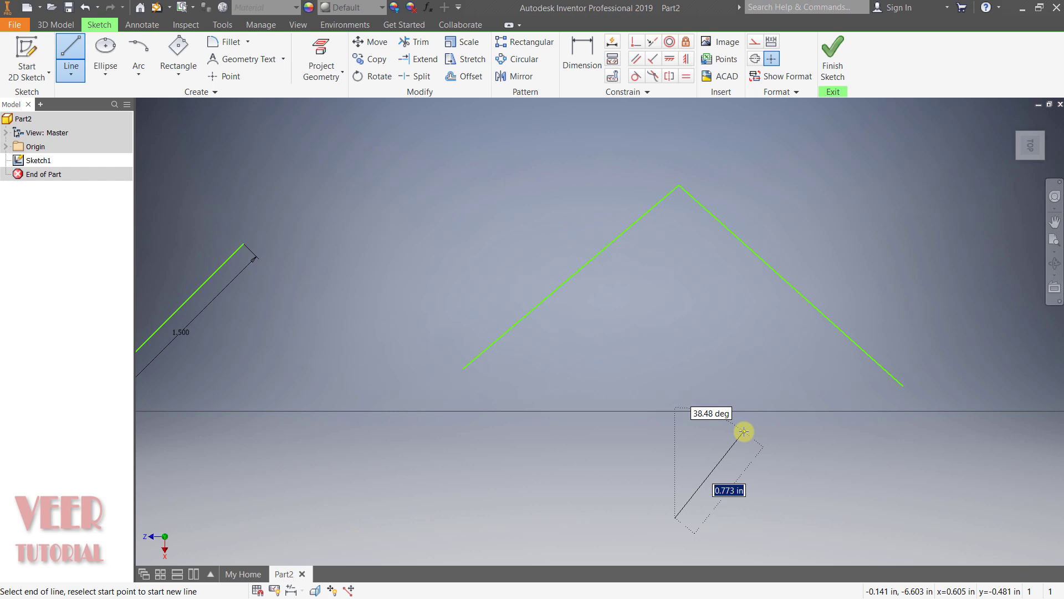
# Step: Finish the third line at the right slanted line's midpoint using the Midpoint point snap
pyautogui.rightClick(755, 371)
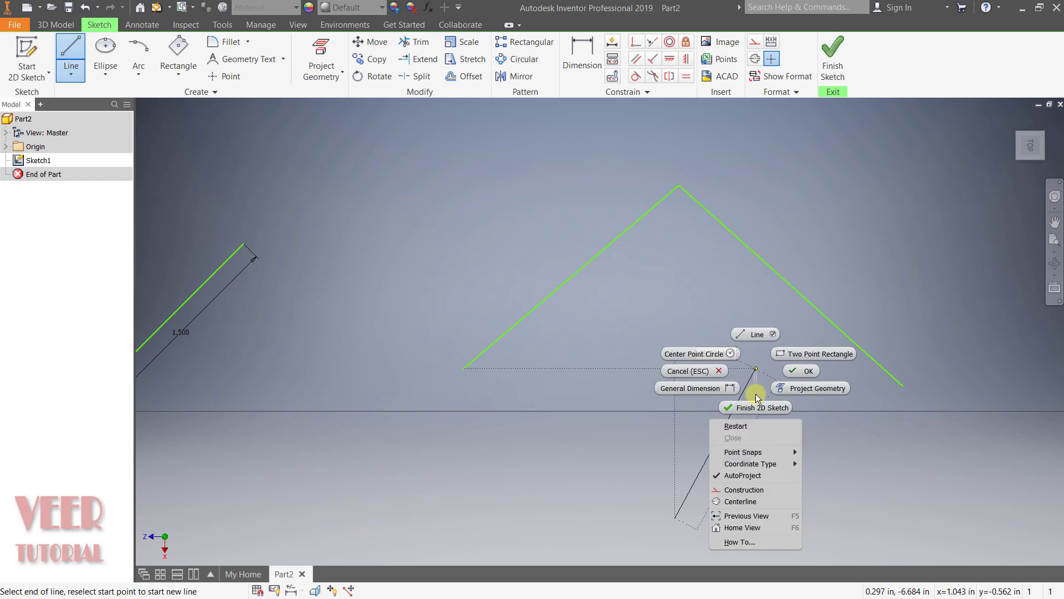
pyautogui.moveTo(742, 456)
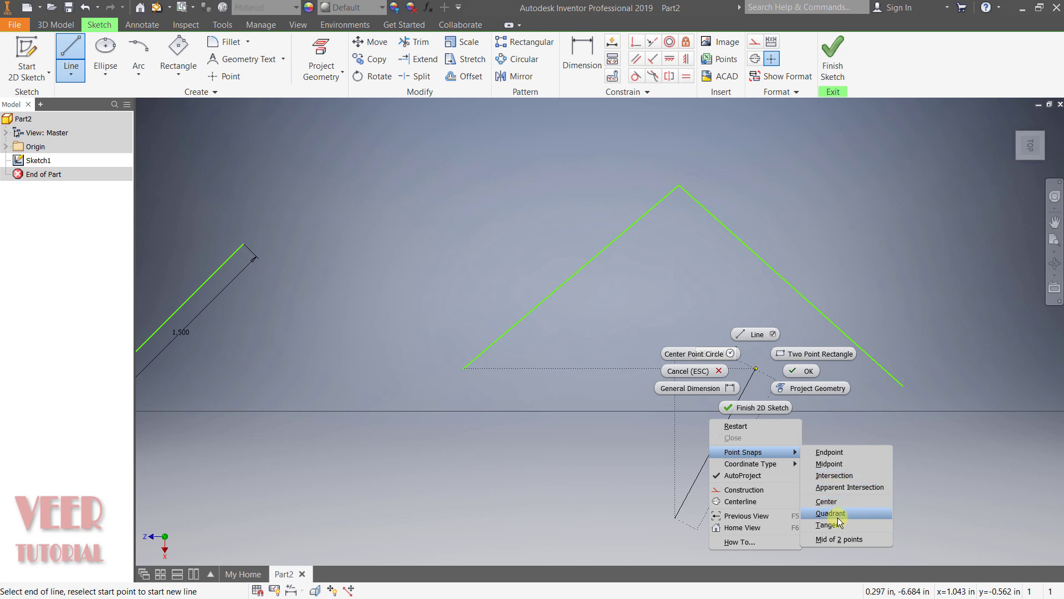
pyautogui.click(831, 463)
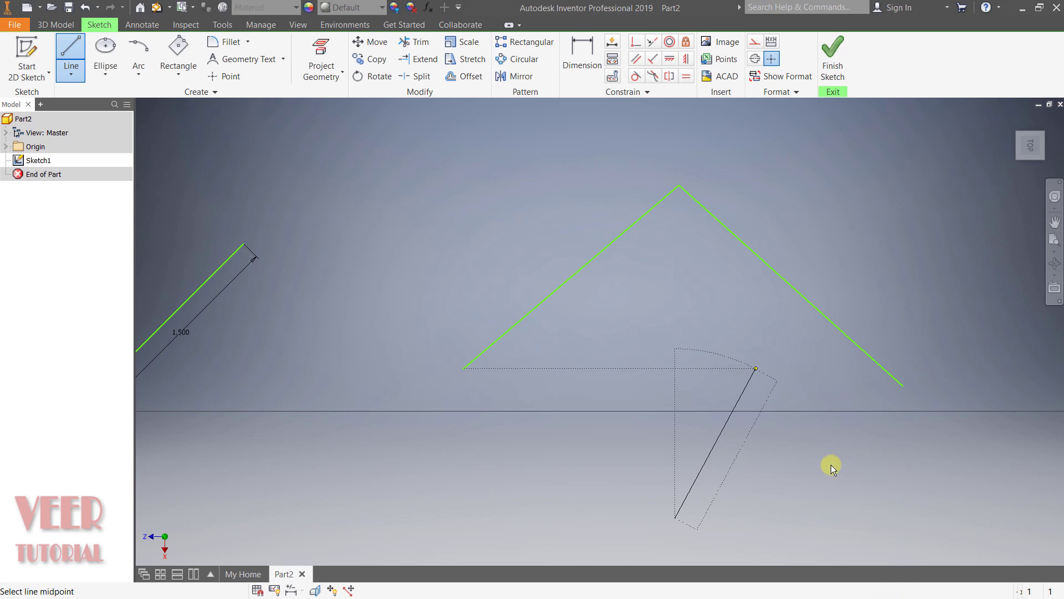
pyautogui.click(791, 286)
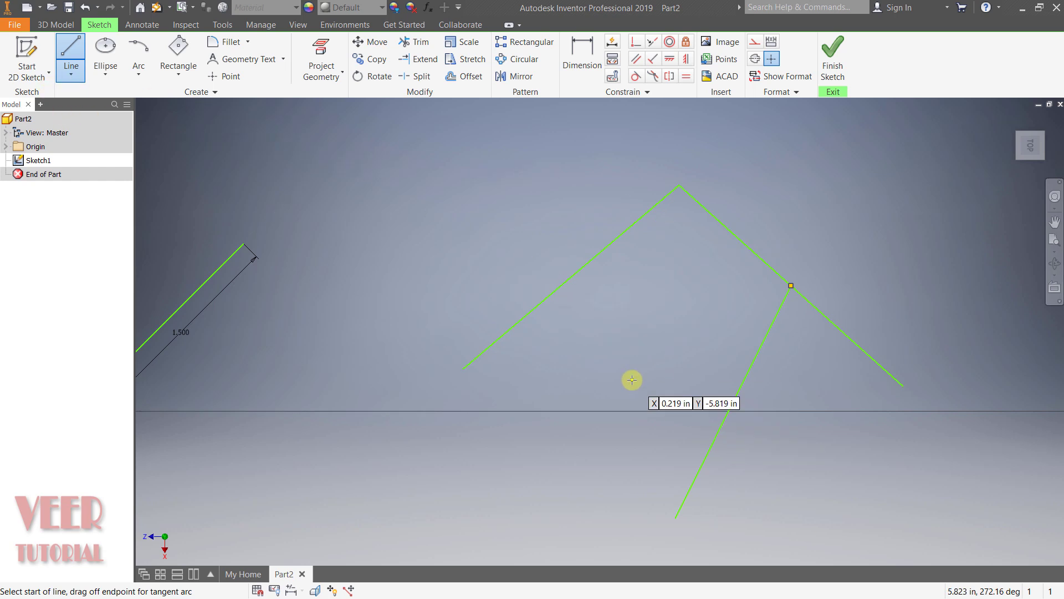
pyautogui.press('Escape')
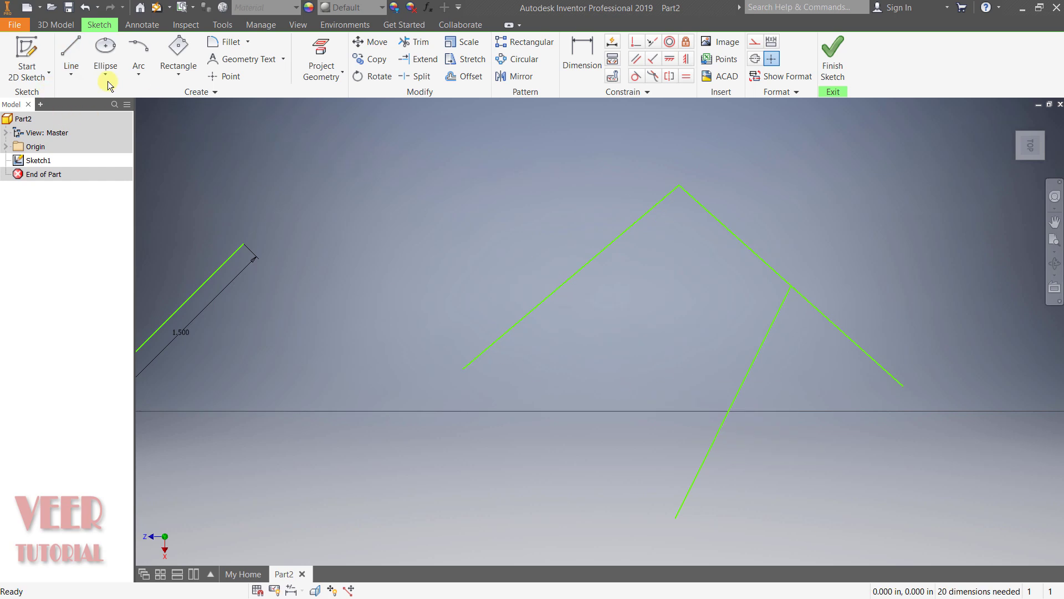
# Step: Draw a fourth line, snapped with Endpoint, from the third line's lower end to the peak's left end
pyautogui.click(67, 62)
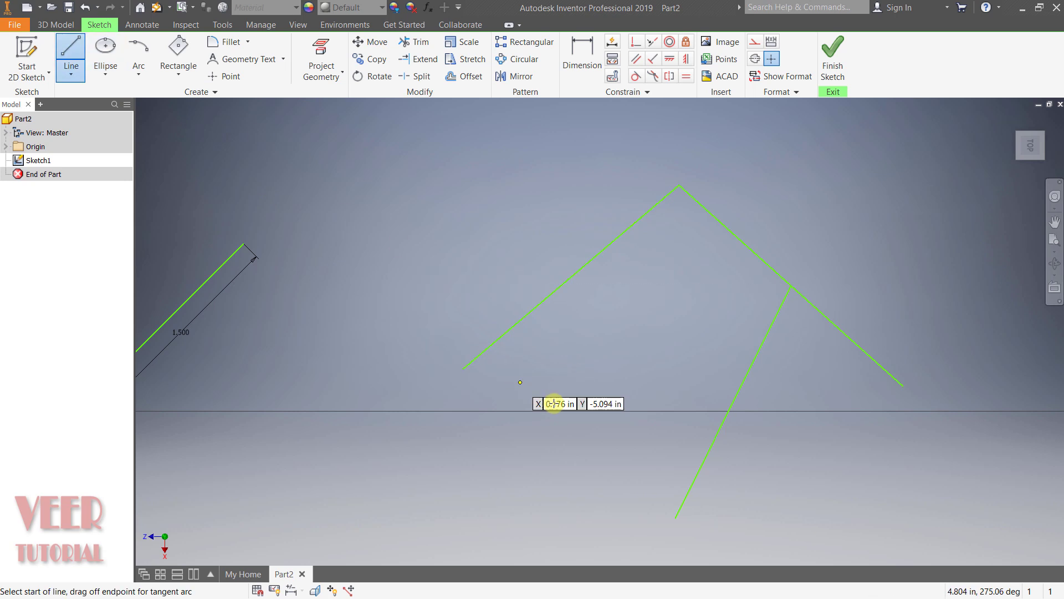
pyautogui.rightClick(683, 501)
pyautogui.moveTo(690, 359)
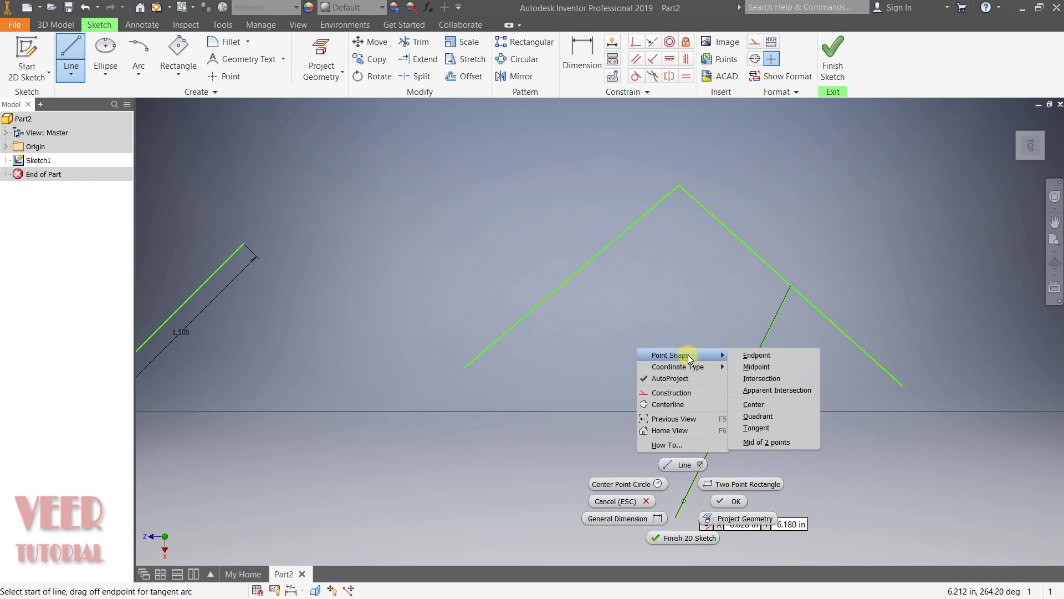
pyautogui.click(753, 356)
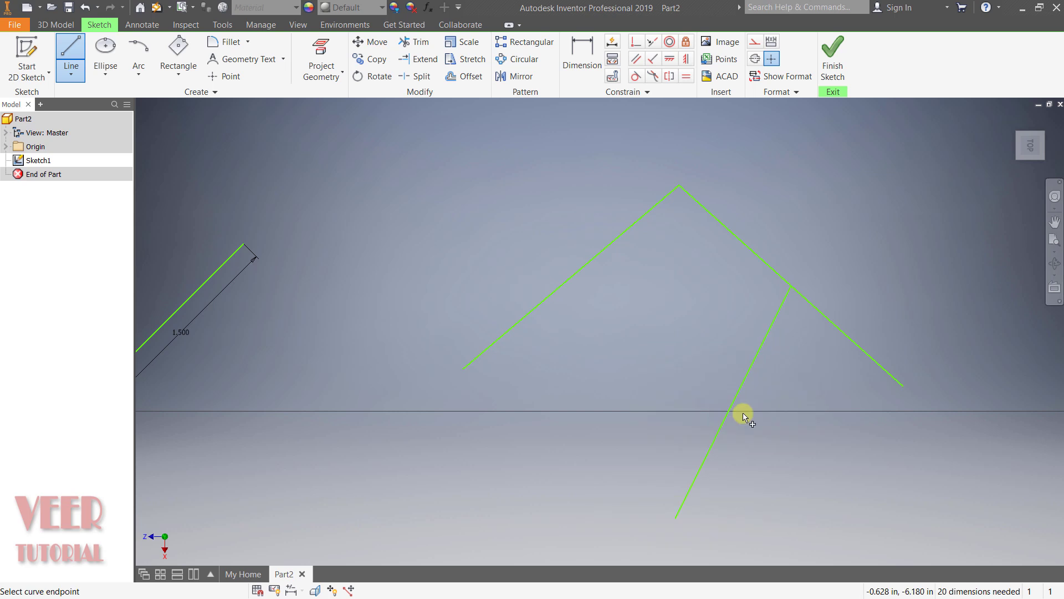
pyautogui.click(676, 518)
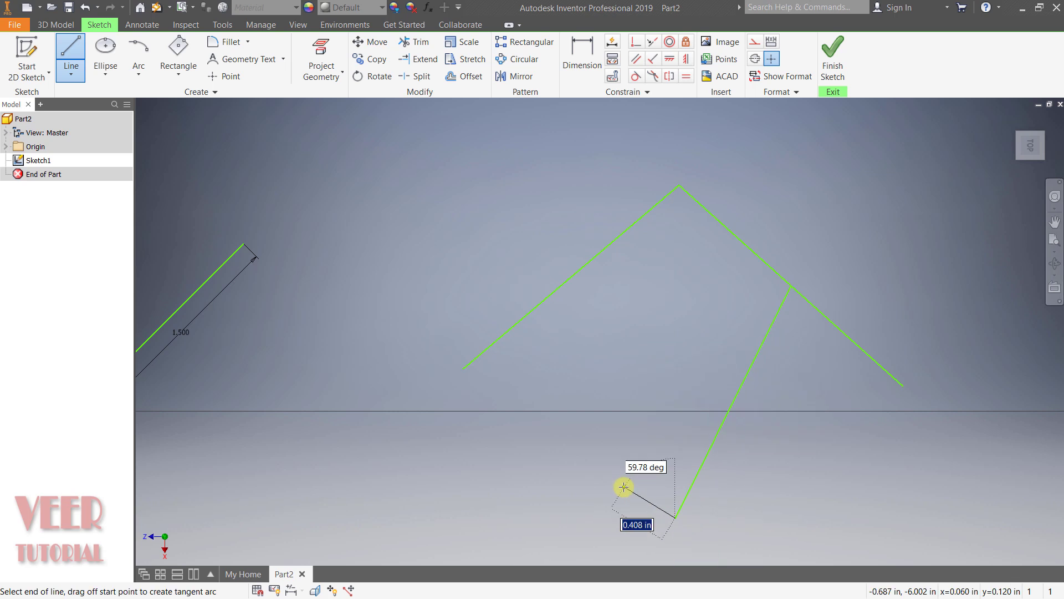
pyautogui.click(466, 367)
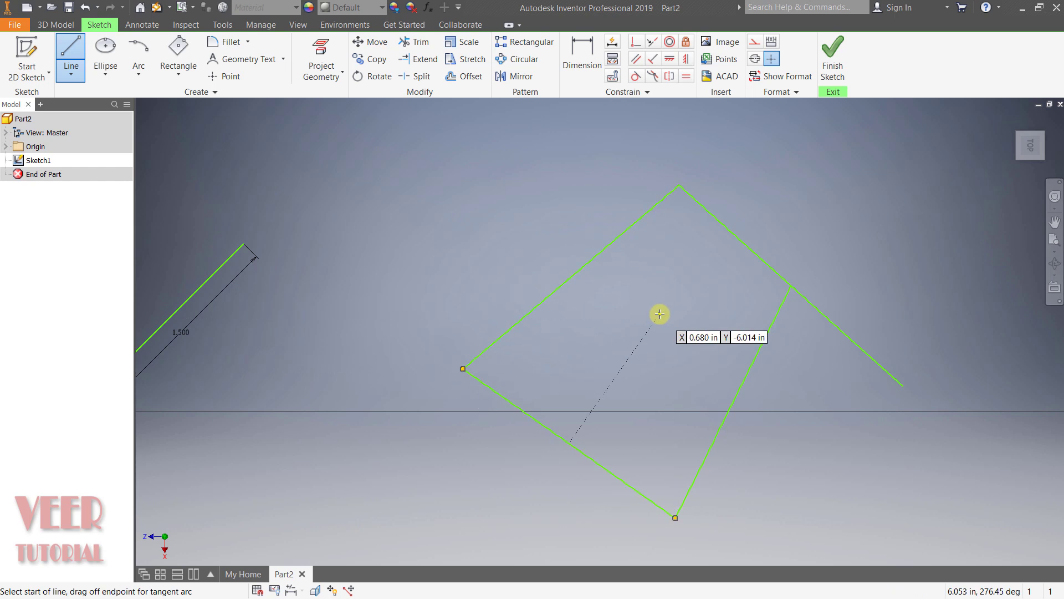
pyautogui.press('Escape')
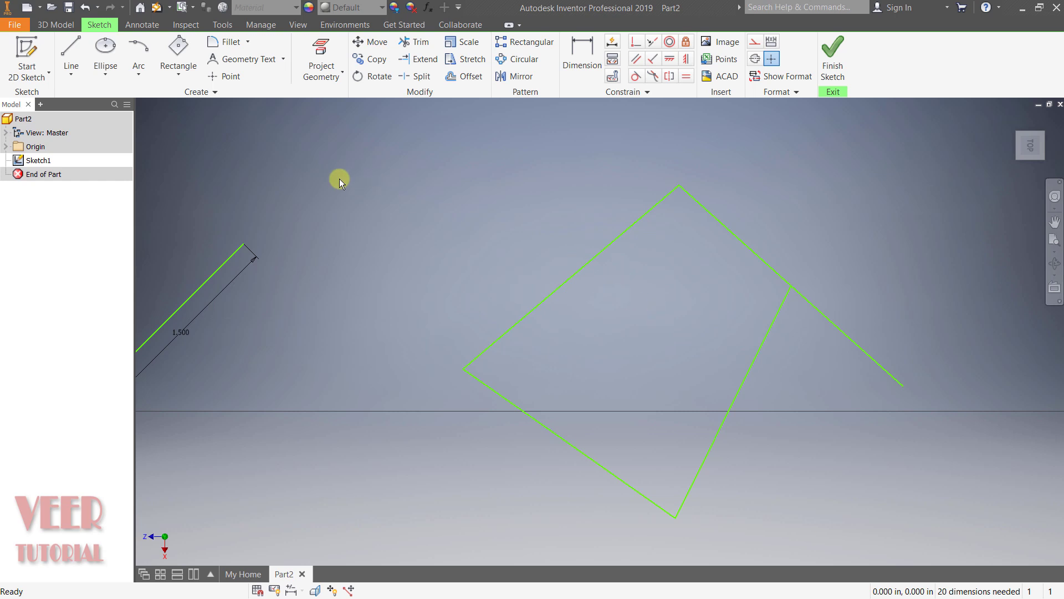
# Step: Draw a Construction-style line from the lower left diagonally up toward the top of the sketch
pyautogui.click(72, 52)
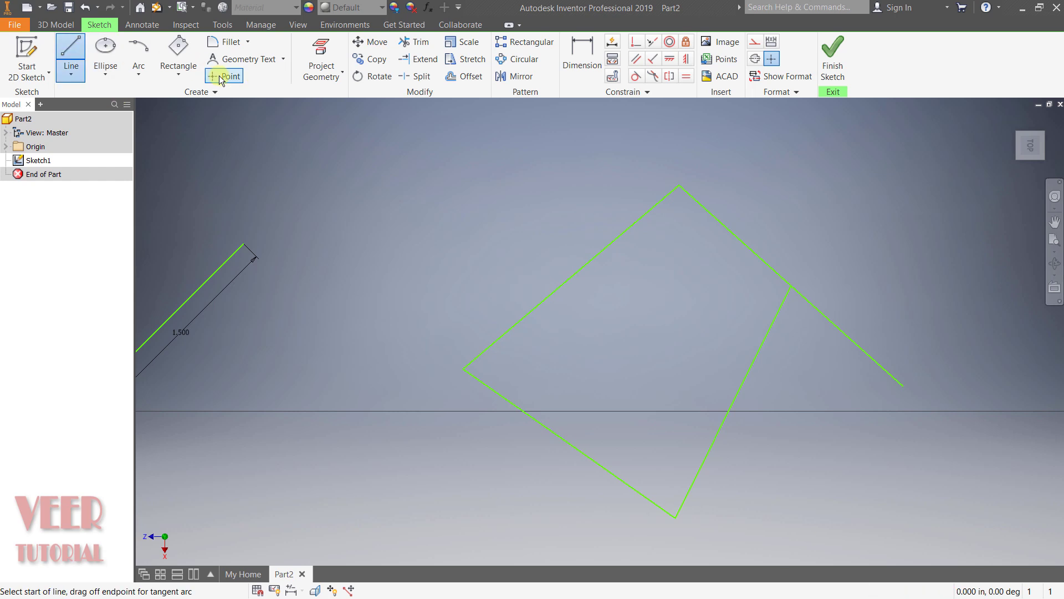
pyautogui.rightClick(370, 444)
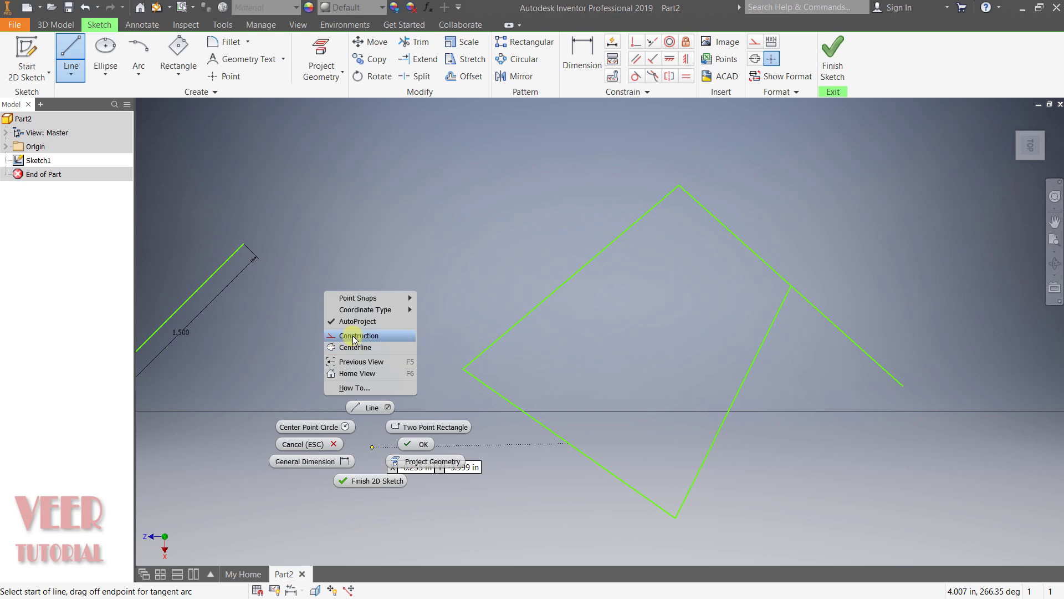
pyautogui.click(355, 337)
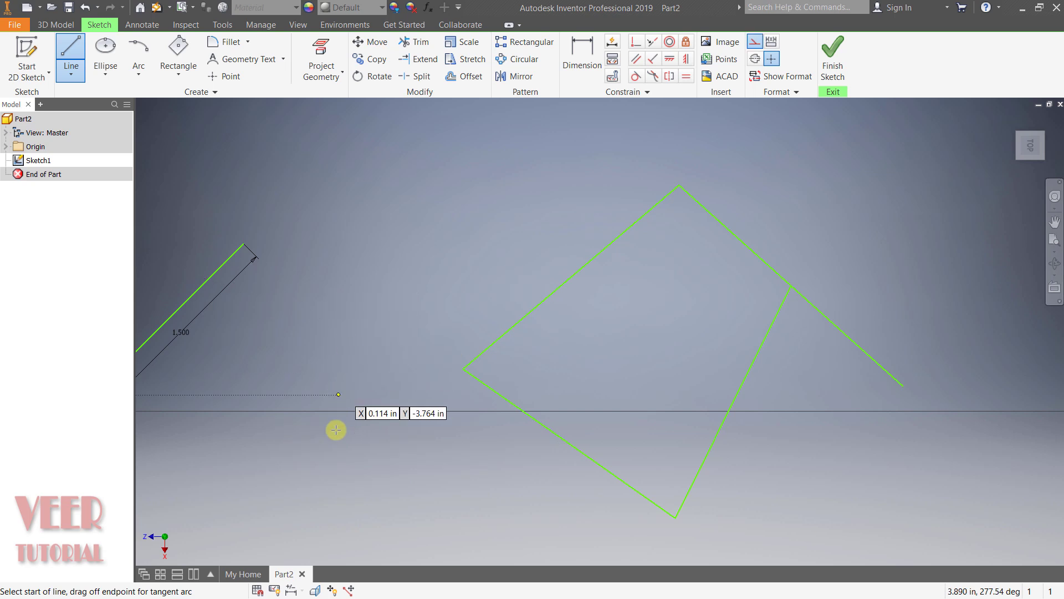
pyautogui.click(329, 492)
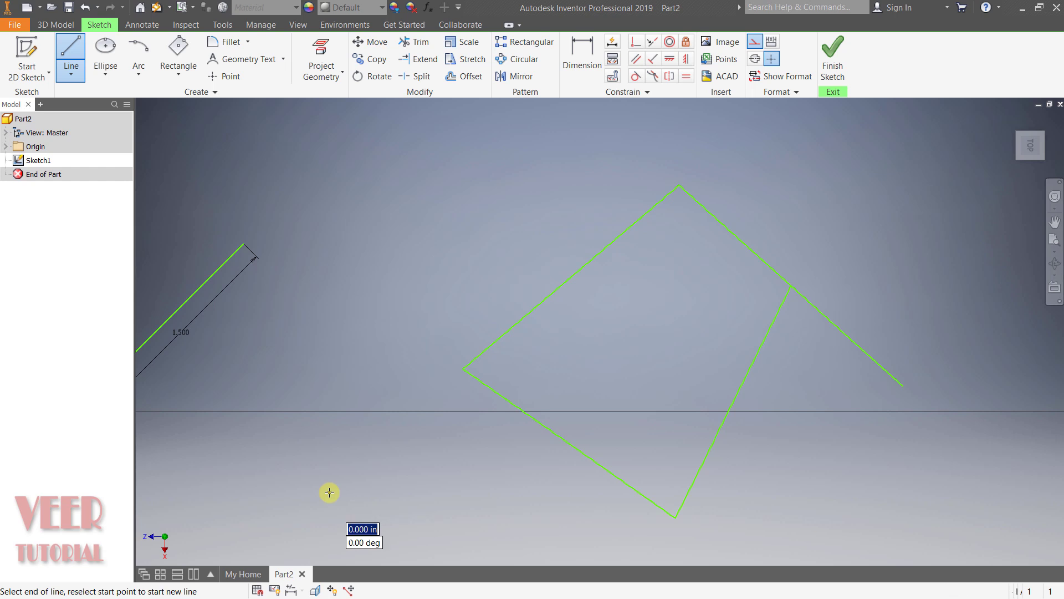
pyautogui.click(510, 161)
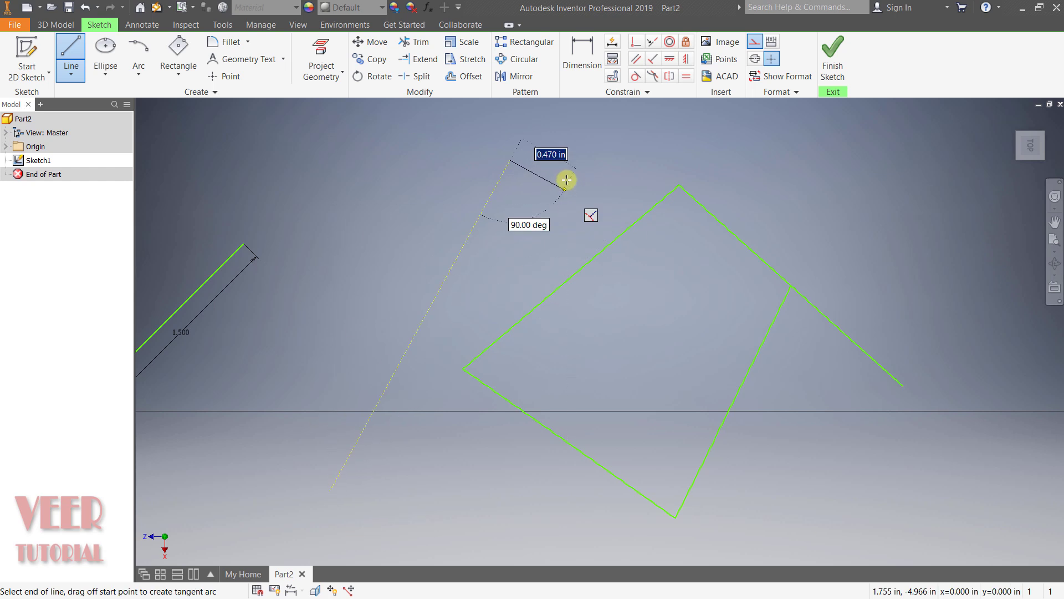
pyautogui.press('Escape')
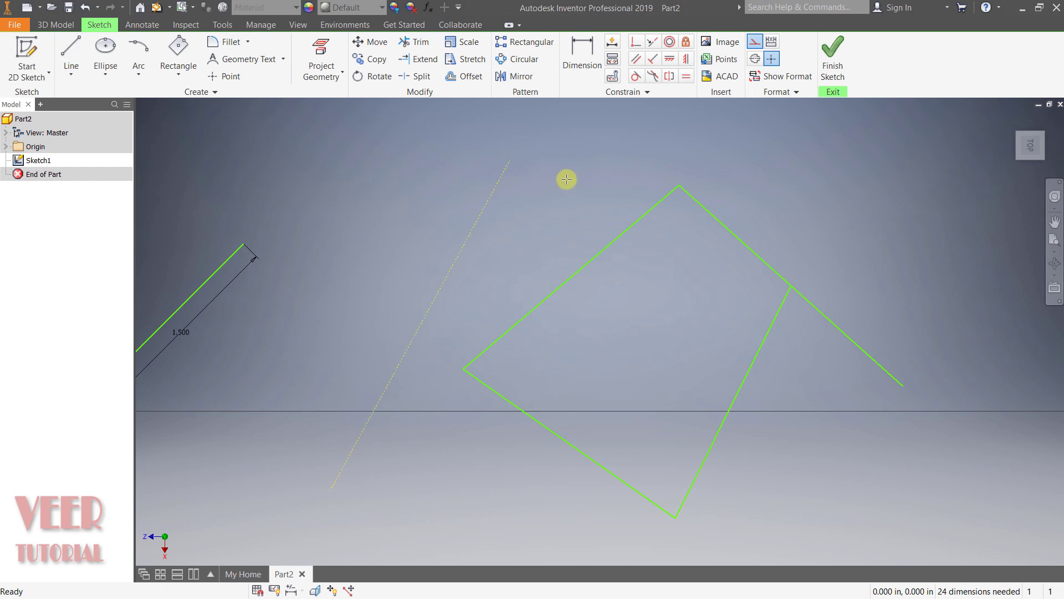
pyautogui.scroll(-3, 384, 282)
pyautogui.scroll(5, 397, 281)
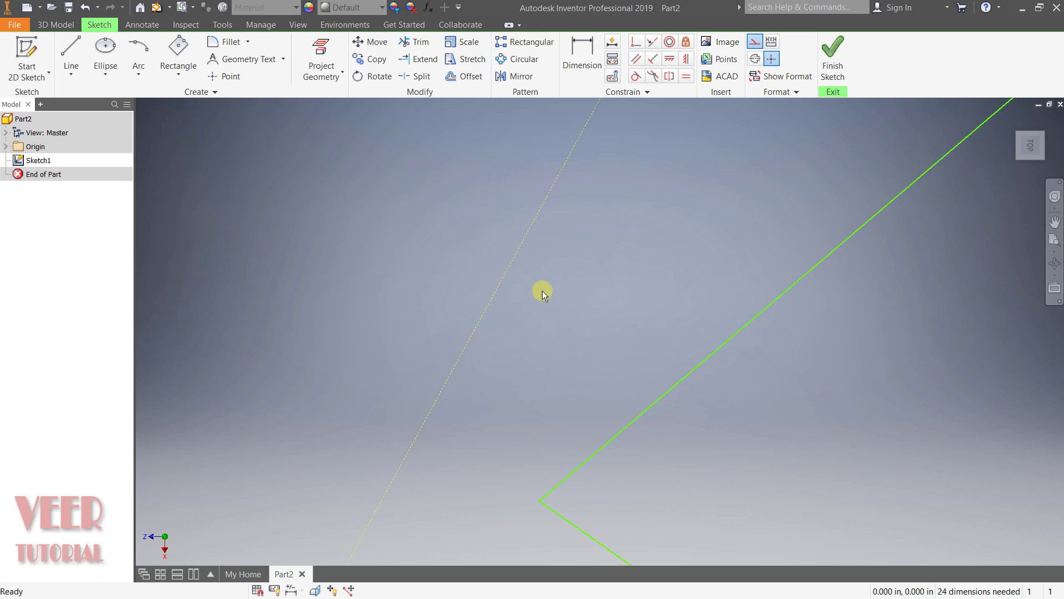